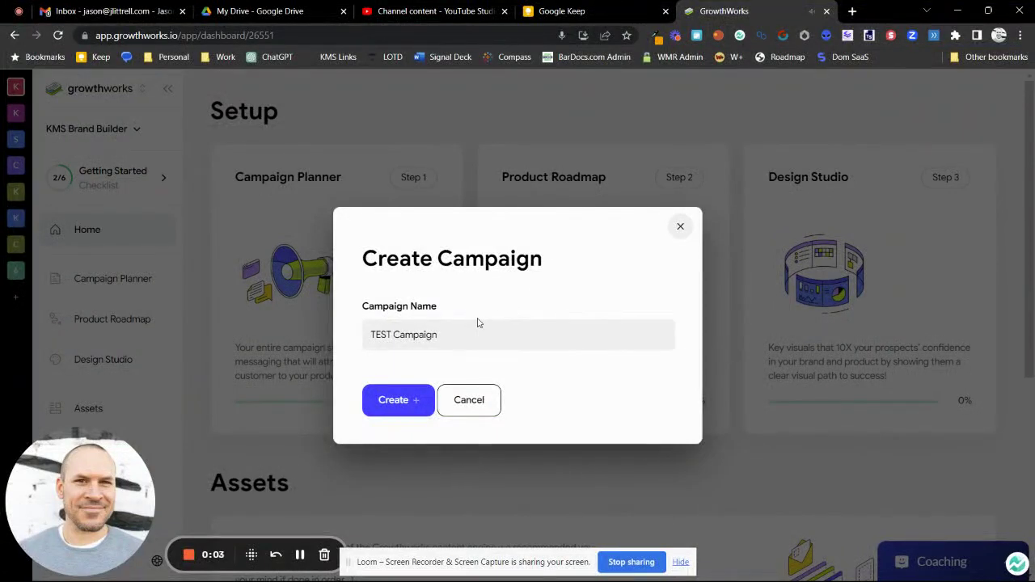
# Step: Enter TEST Campaign as the name in the Create Campaign dialog
pyautogui.click(477, 324)
pyautogui.click(527, 338)
# Step: Create TEST Campaign, glance at its Assets, and open the Campaign Planner card
pyautogui.click(395, 402)
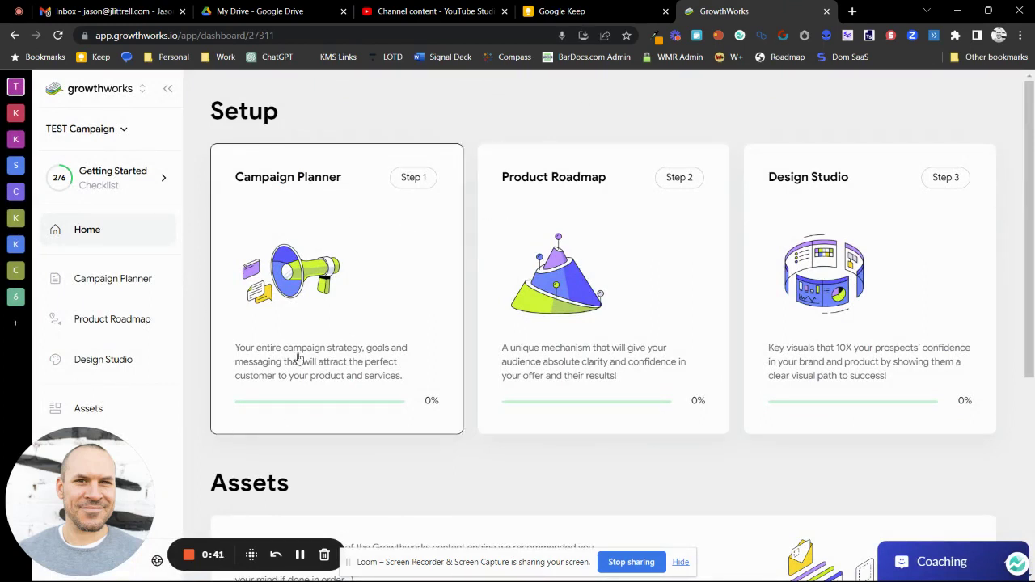
pyautogui.scroll(-3, 386, 360)
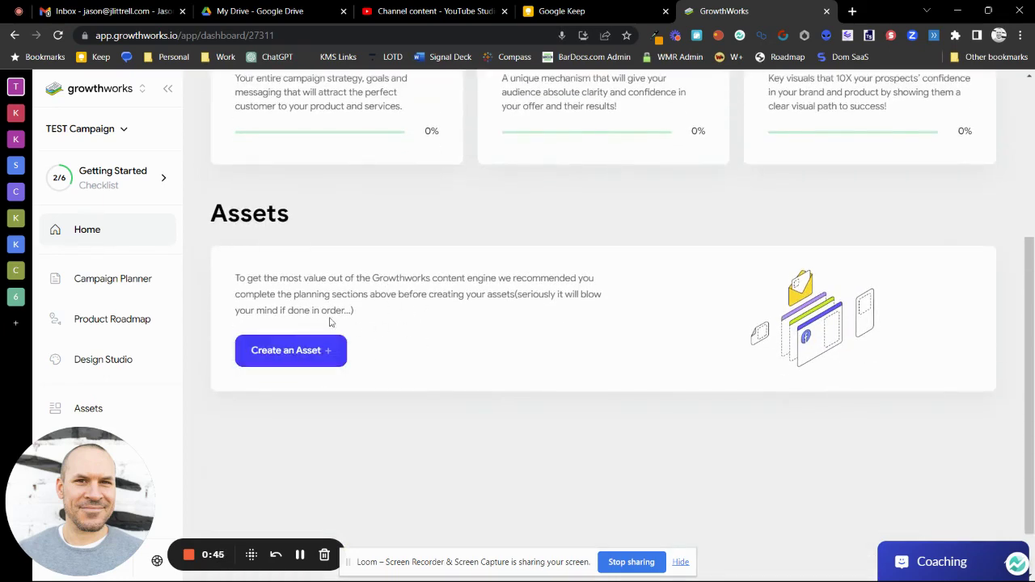
pyautogui.scroll(3, 399, 301)
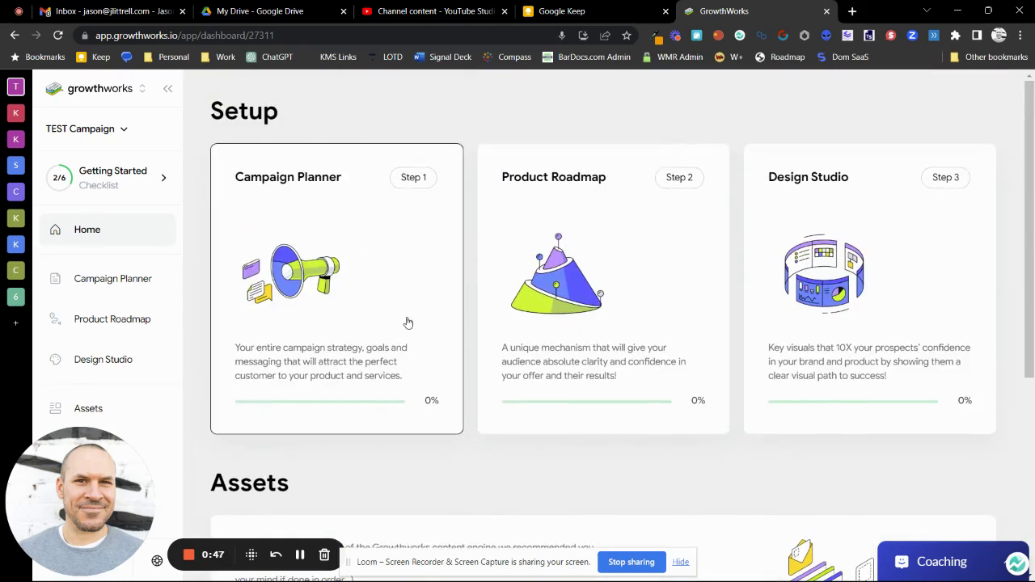
pyautogui.click(370, 276)
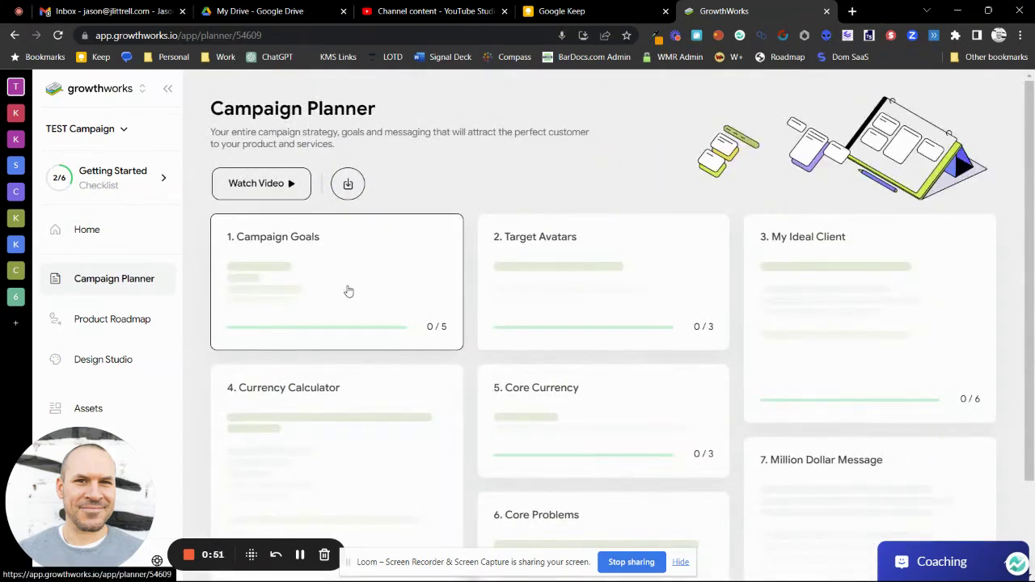
# Step: In Campaign Goals, set the product type to Cocktail Consulting, keeping the $9,000 price
pyautogui.click(344, 292)
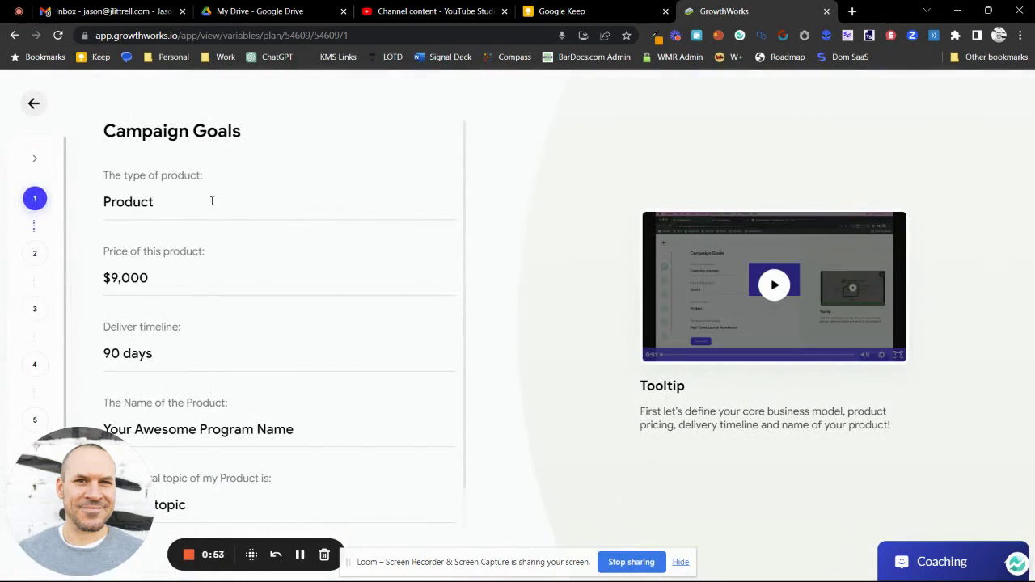
pyautogui.moveTo(194, 206); pyautogui.dragTo(84, 212)
pyautogui.write('Con')
pyautogui.press('BackSpace')
pyautogui.write('cktail Consulting')
pyautogui.moveTo(174, 278); pyautogui.dragTo(93, 287)
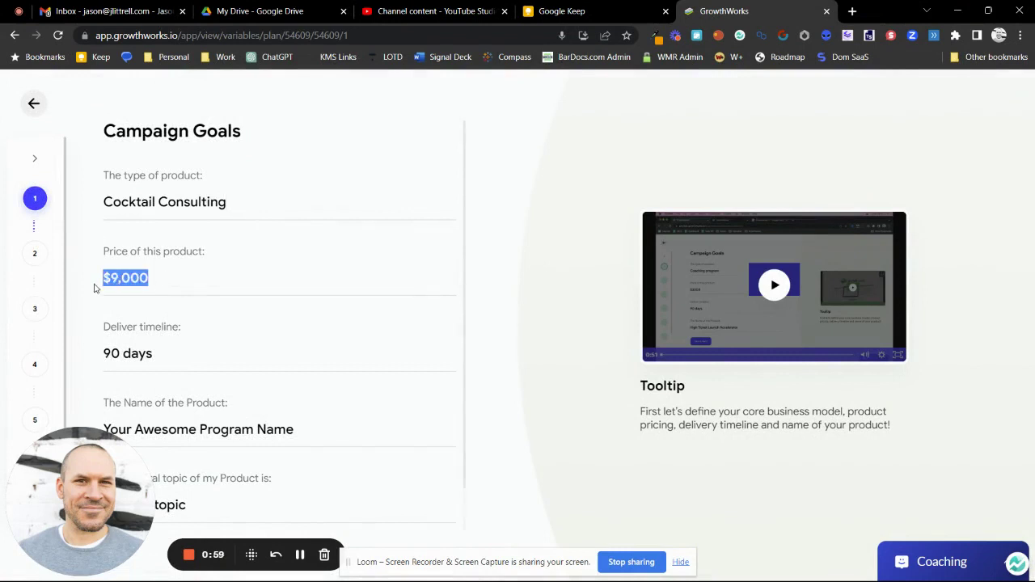
pyautogui.click(237, 269)
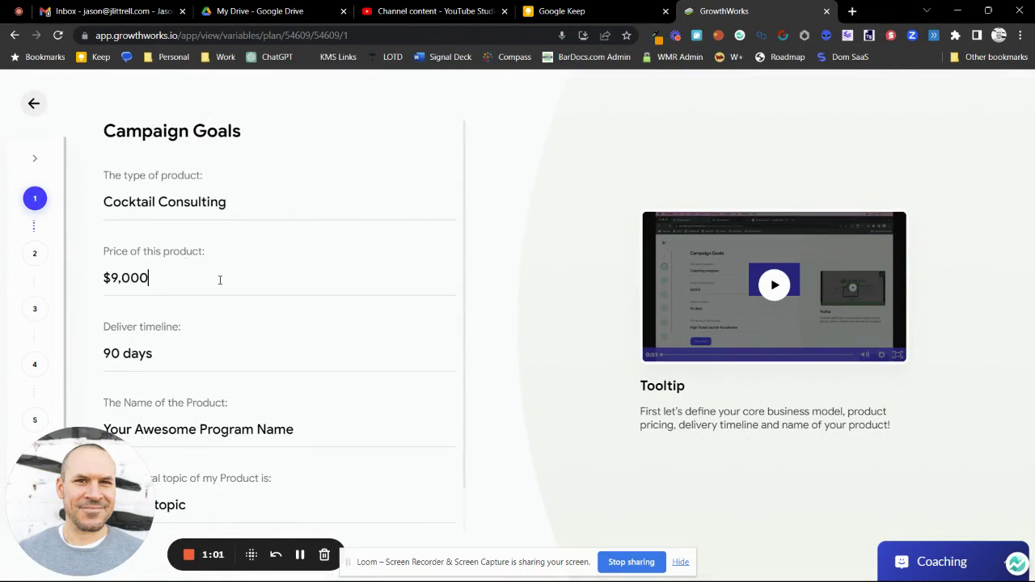
pyautogui.scroll(-1, 219, 280)
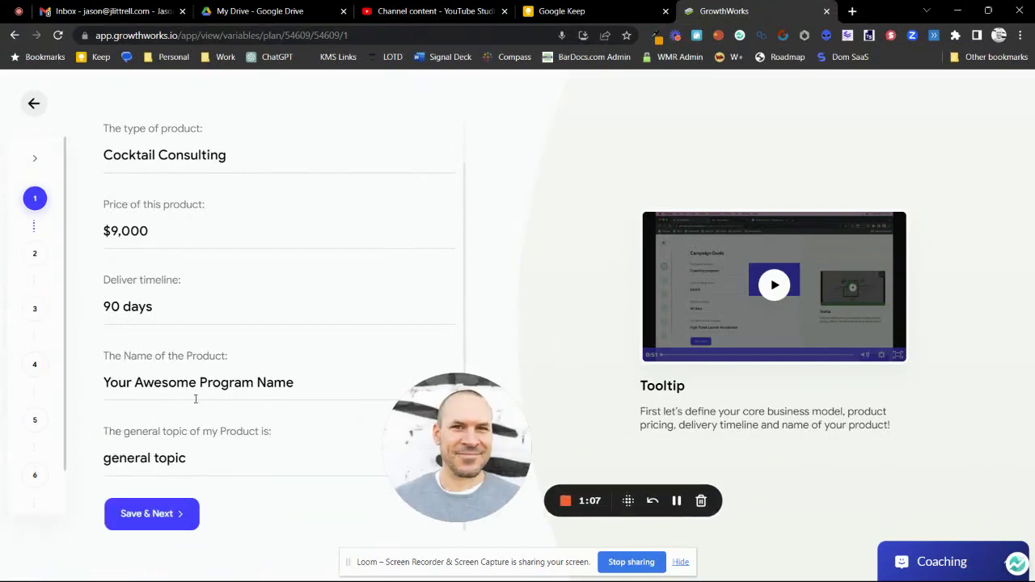
# Step: Set the general topic to Cocktail Consulting and save Campaign Goals
pyautogui.moveTo(202, 456); pyautogui.dragTo(84, 469)
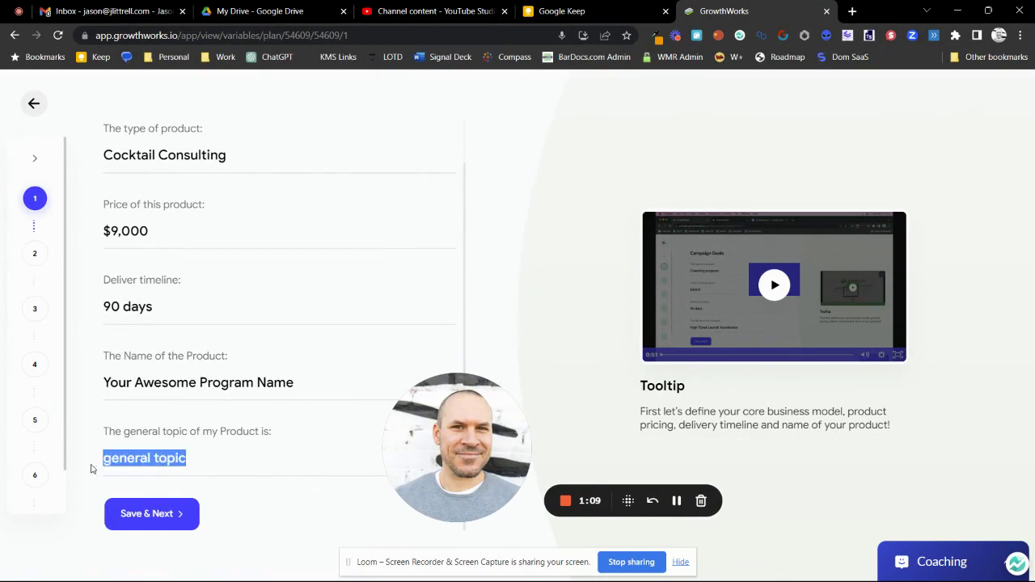
pyautogui.write('Bar')
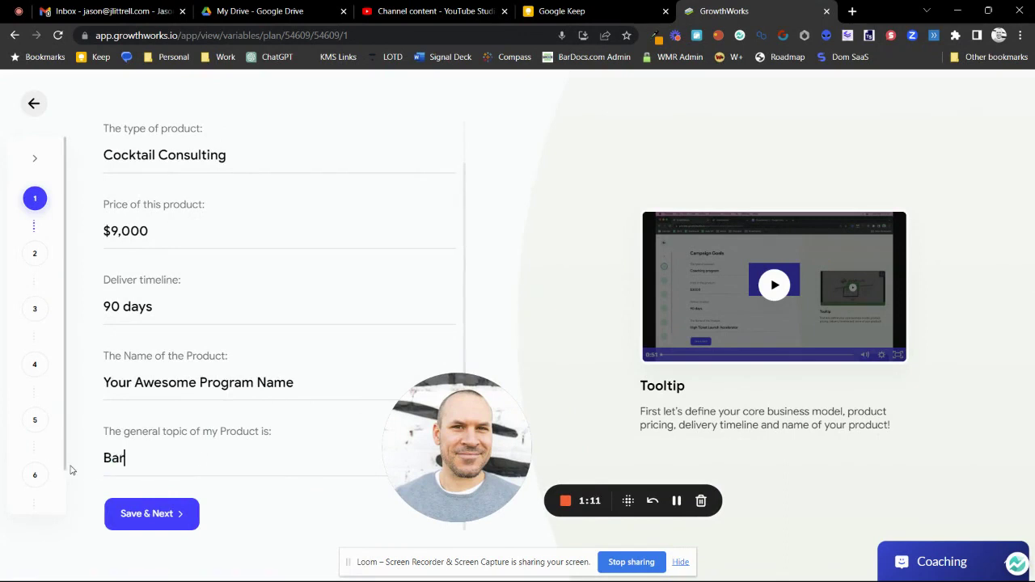
pyautogui.press('BackSpace')
pyautogui.press('BackSpace')
pyautogui.press('BackSpace')
pyautogui.write('Cocktail Consulting')
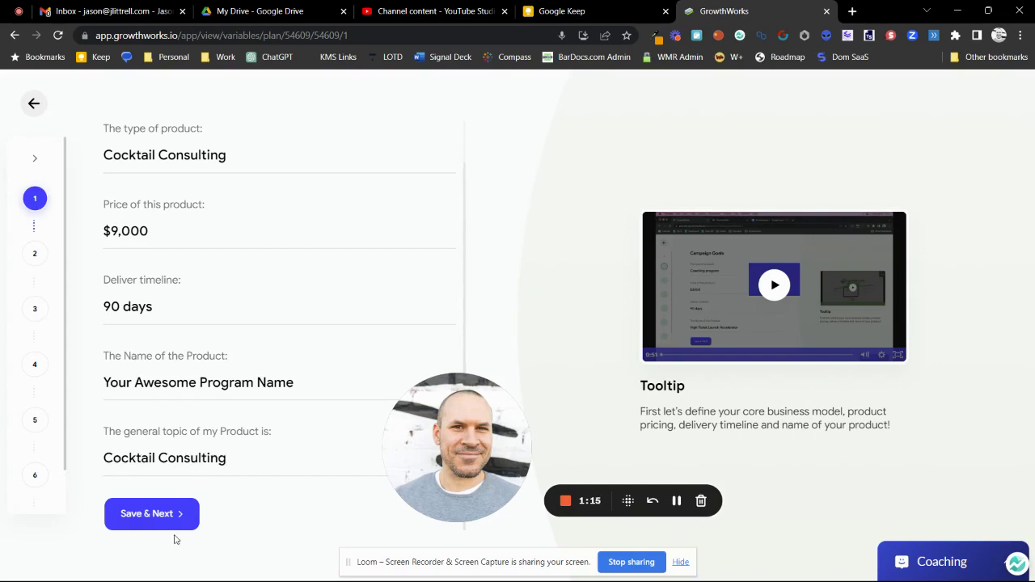
pyautogui.click(155, 530)
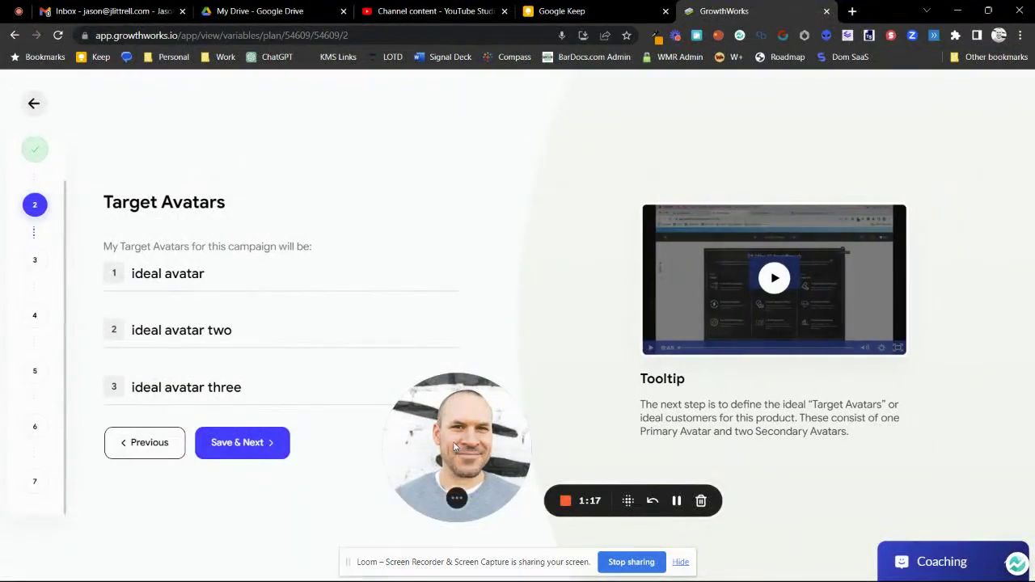
# Step: Name avatar 1 Local Bars and avatar 2 Mixology Bars, then save
pyautogui.moveTo(436, 442)
pyautogui.mouseDown()
pyautogui.moveTo(71, 496)
pyautogui.moveTo(64, 481)
pyautogui.mouseUp()
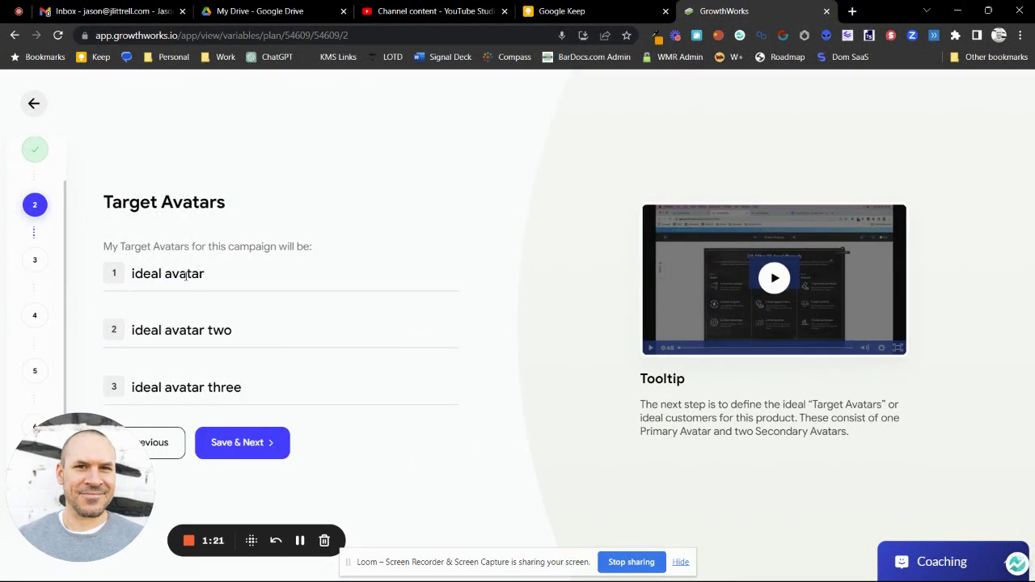
pyautogui.moveTo(205, 275); pyautogui.dragTo(94, 286)
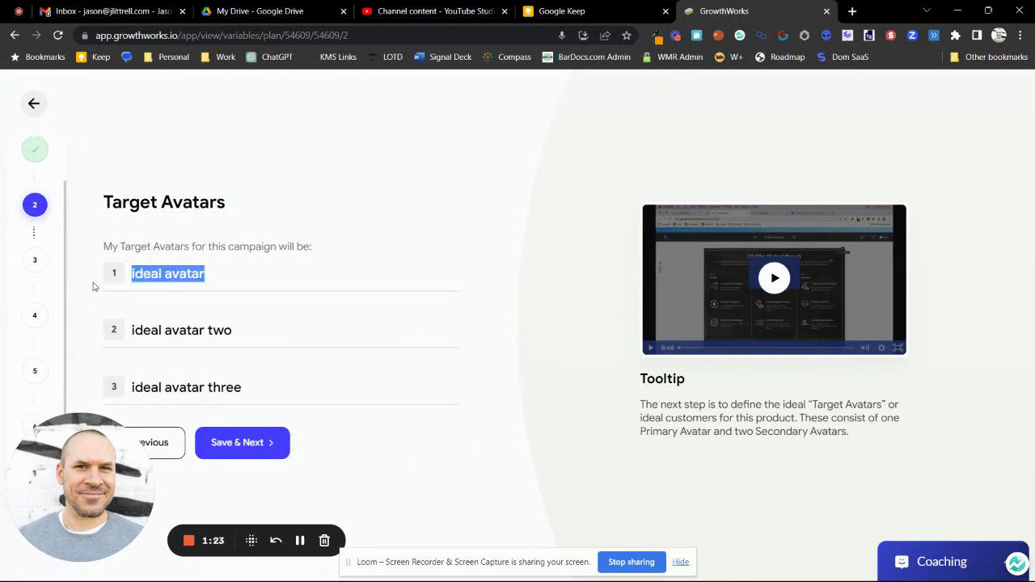
pyautogui.write('Loc')
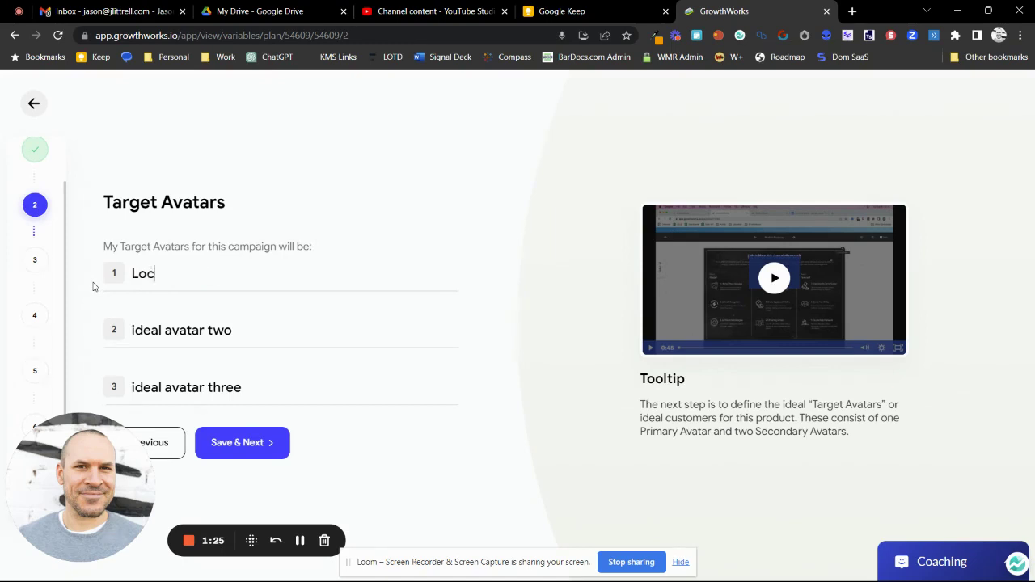
pyautogui.write('al Bars')
pyautogui.press('Tab')
pyautogui.write('Mixology Bars')
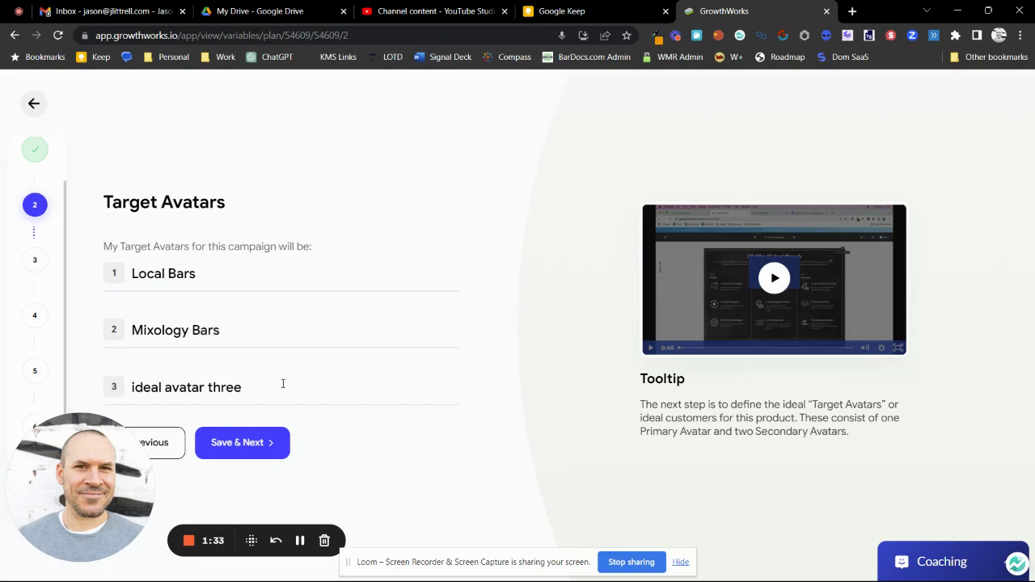
pyautogui.moveTo(283, 387)
pyautogui.mouseDown()
pyautogui.moveTo(139, 300)
pyautogui.moveTo(123, 266)
pyautogui.mouseUp()
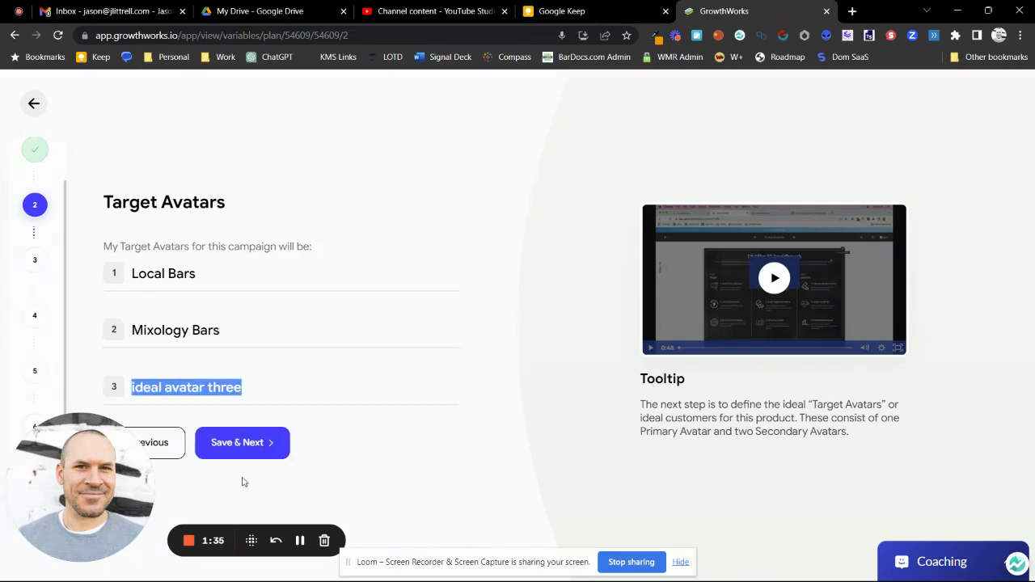
pyautogui.click(243, 448)
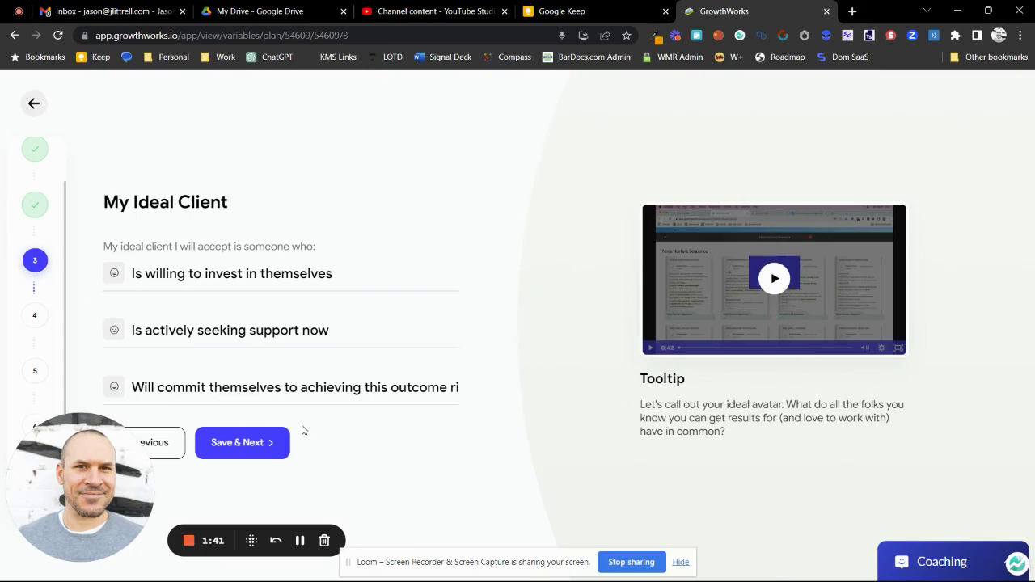
# Step: Save default answers for Ideal Client, won't-work-with, and Currency Calculator increase and decrease
pyautogui.click(240, 447)
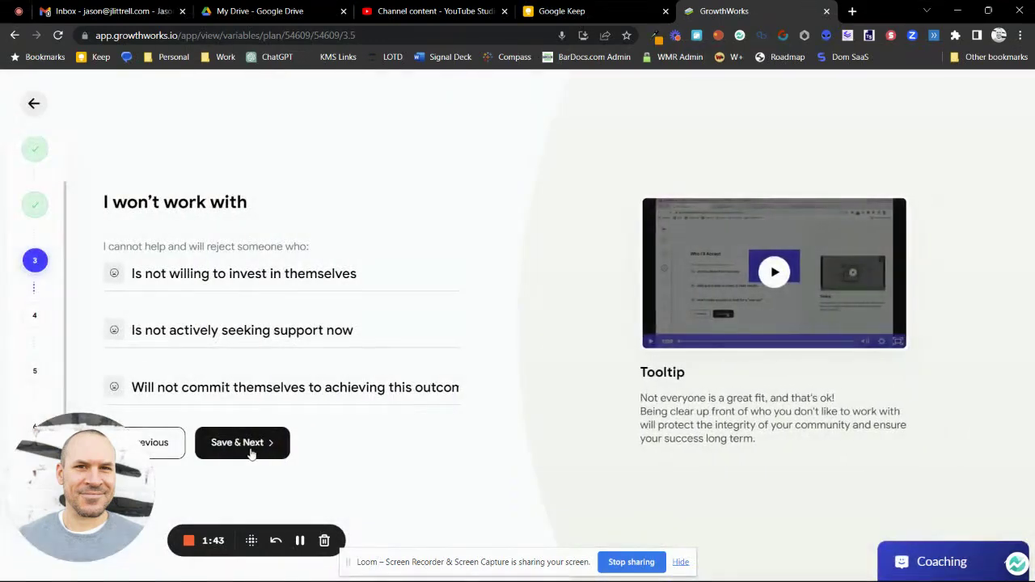
pyautogui.click(241, 451)
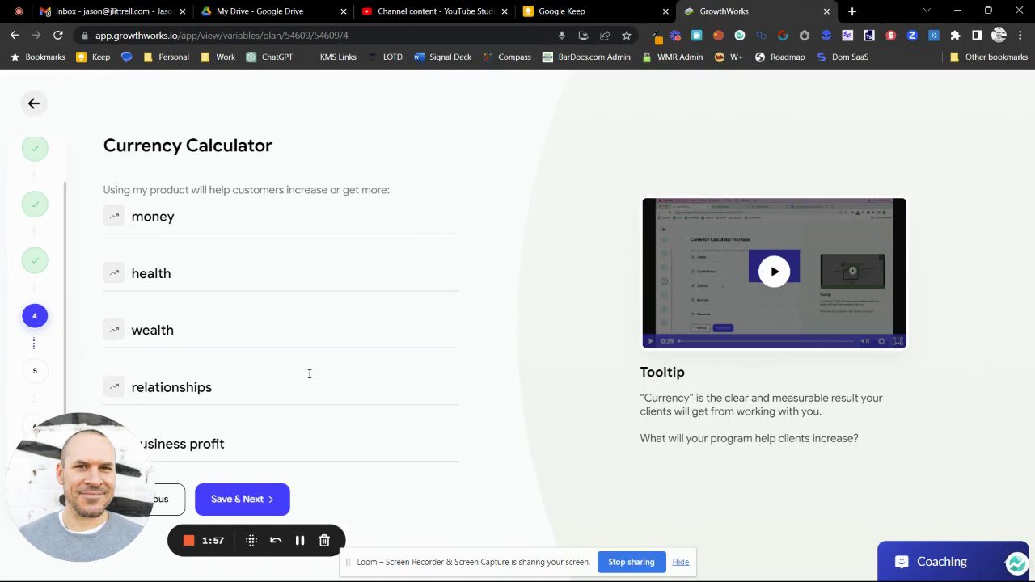
pyautogui.click(250, 500)
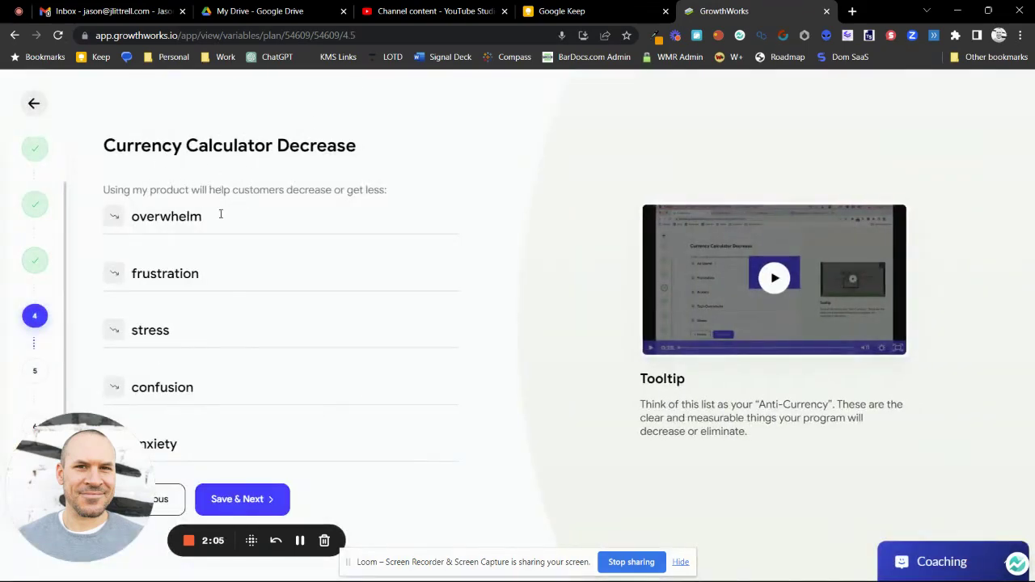
pyautogui.moveTo(202, 216); pyautogui.dragTo(129, 217)
pyautogui.moveTo(226, 271); pyautogui.dragTo(131, 283)
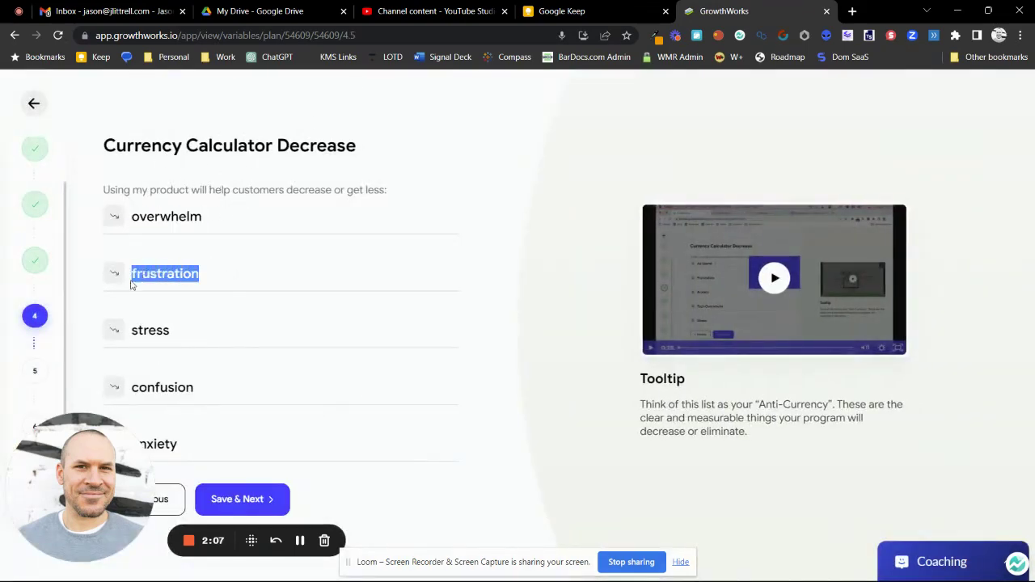
pyautogui.click(189, 322)
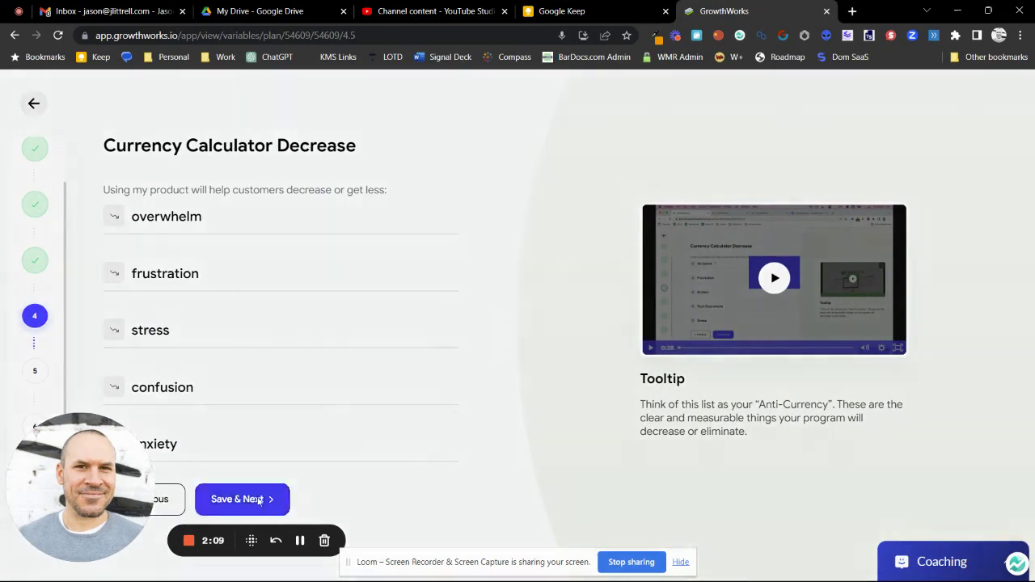
pyautogui.click(241, 499)
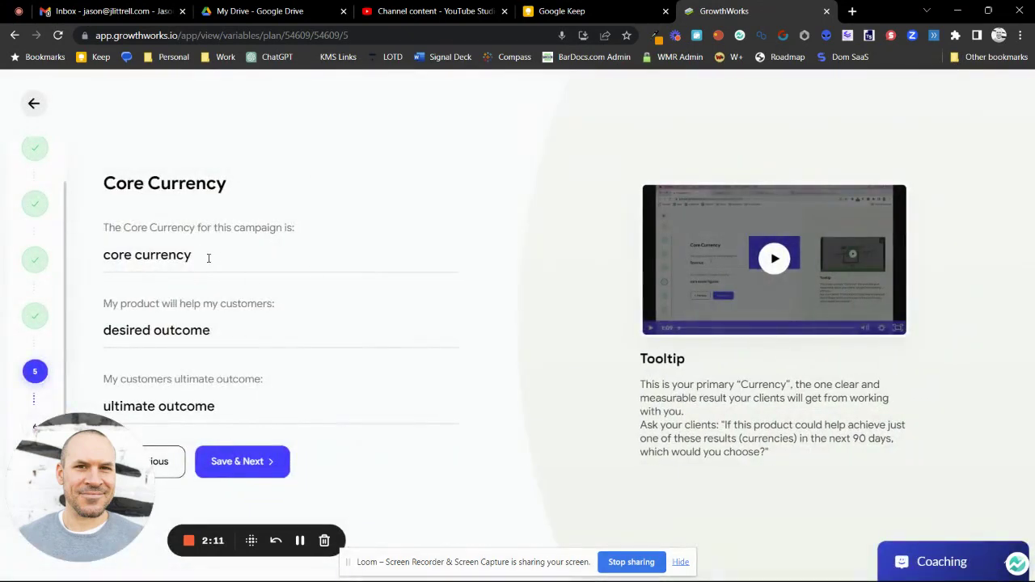
# Step: Enter profits as the core currency, keep default outcomes, and save
pyautogui.moveTo(202, 257); pyautogui.dragTo(101, 270)
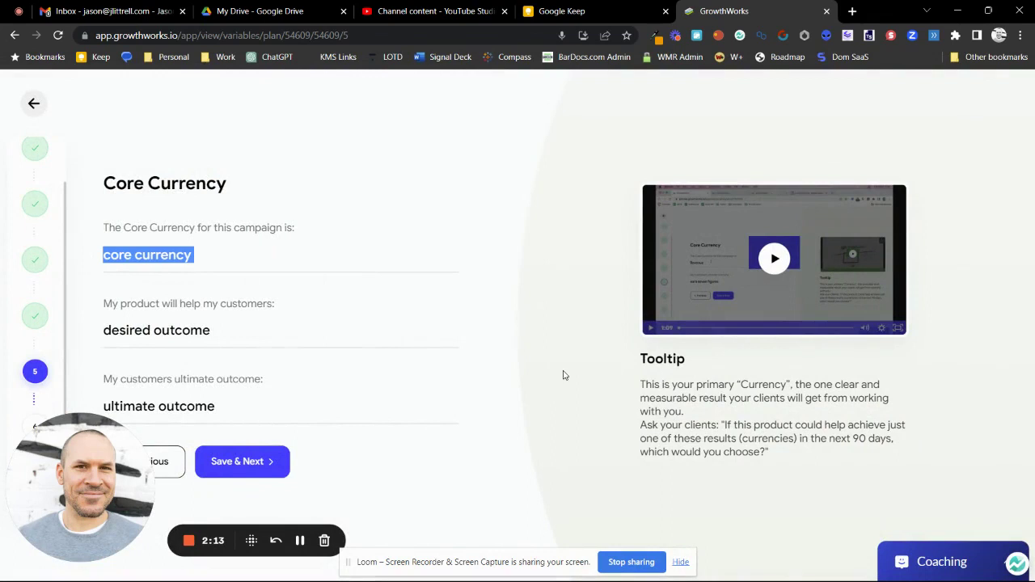
pyautogui.write('profits')
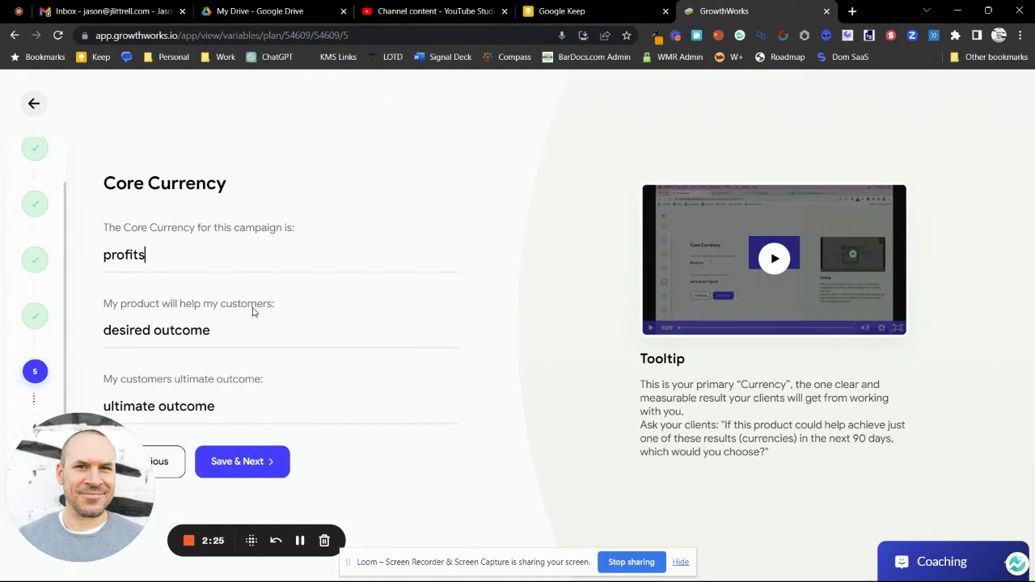
pyautogui.moveTo(277, 337); pyautogui.dragTo(118, 346)
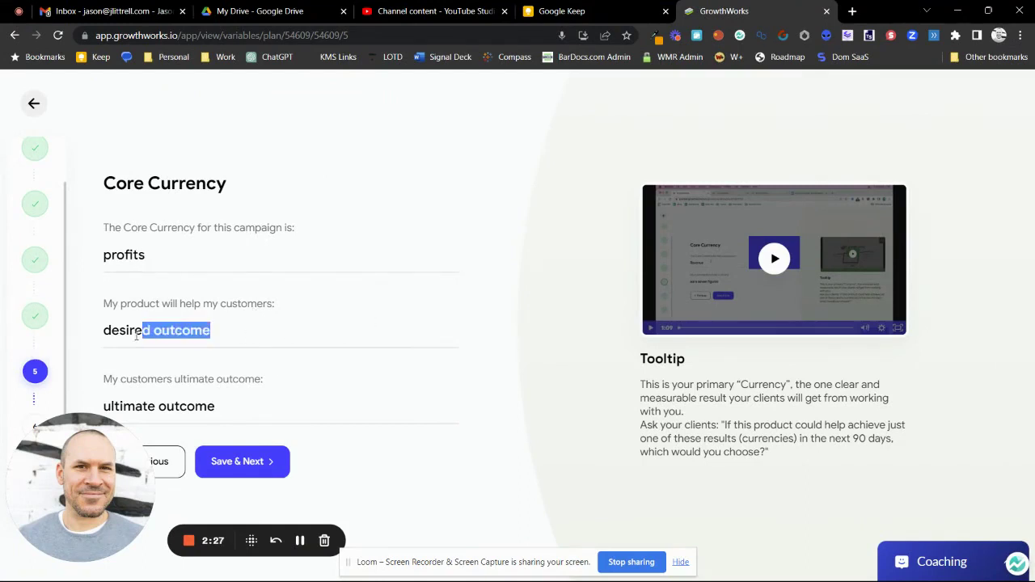
pyautogui.moveTo(224, 406); pyautogui.dragTo(97, 407)
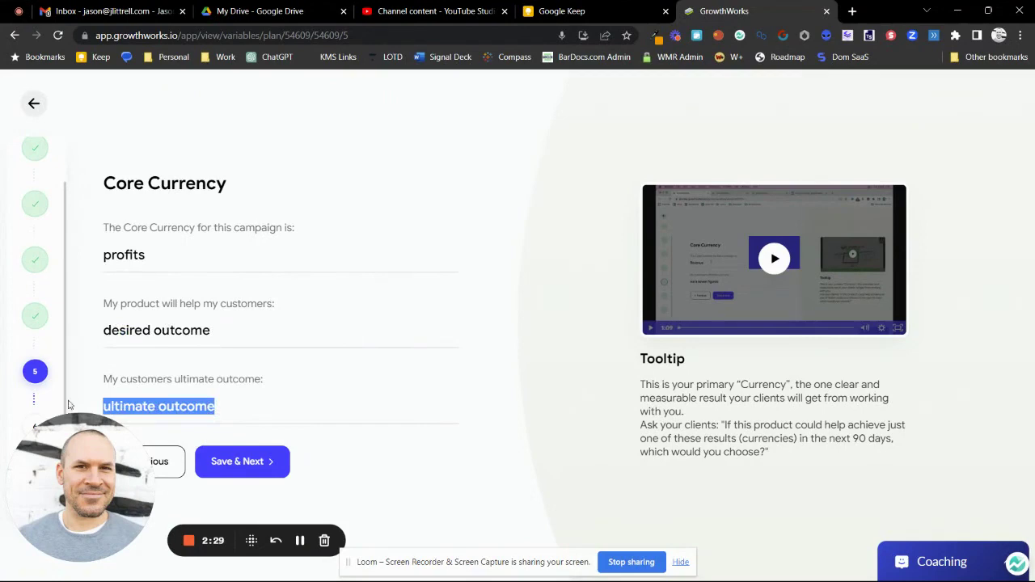
pyautogui.click(266, 463)
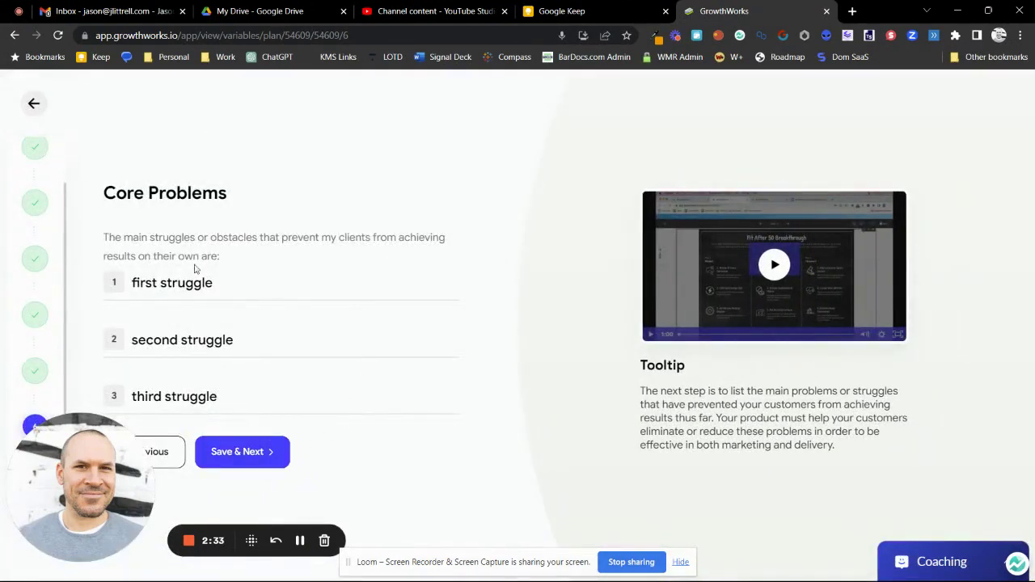
pyautogui.moveTo(73, 481); pyautogui.dragTo(107, 497)
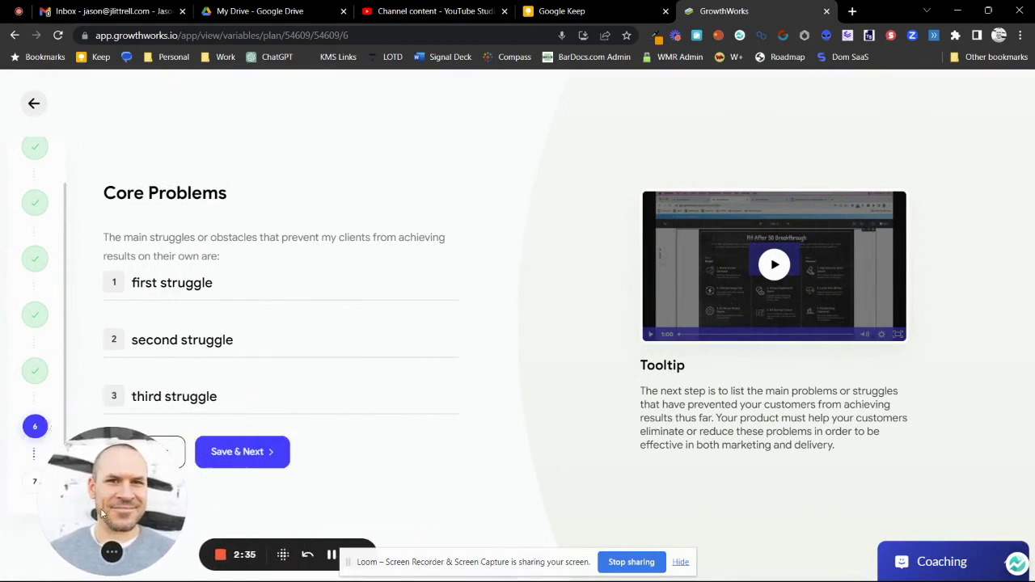
# Step: Save Core Problems and finish the Planner with the generated Million Dollar Message unchanged
pyautogui.click(237, 458)
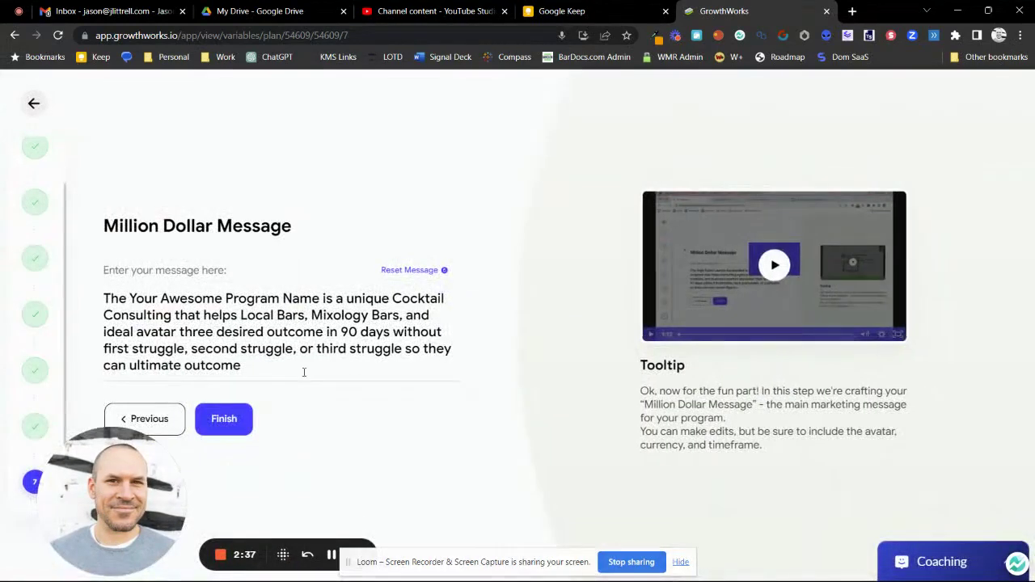
pyautogui.moveTo(241, 368); pyautogui.dragTo(95, 310)
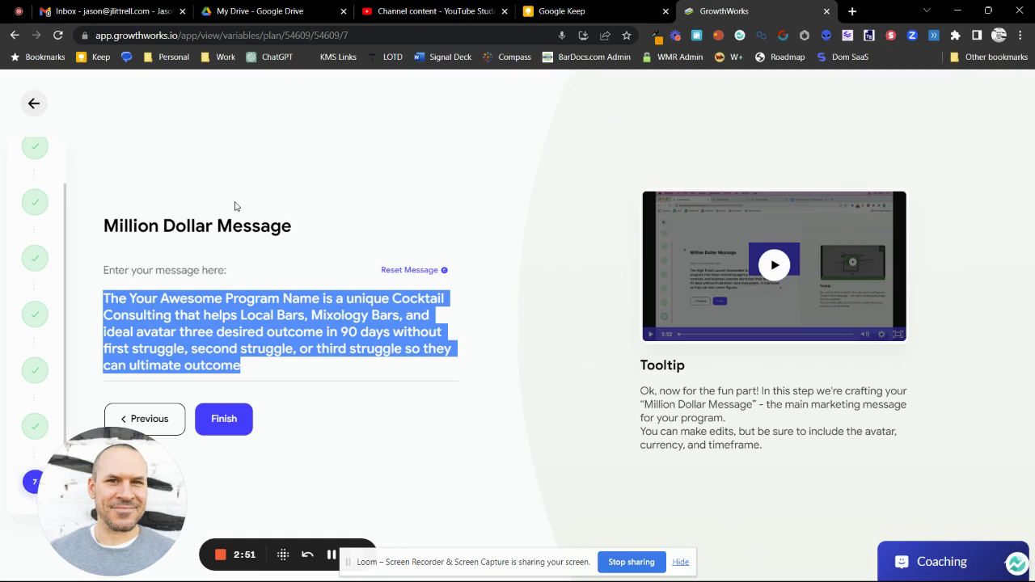
pyautogui.click(227, 426)
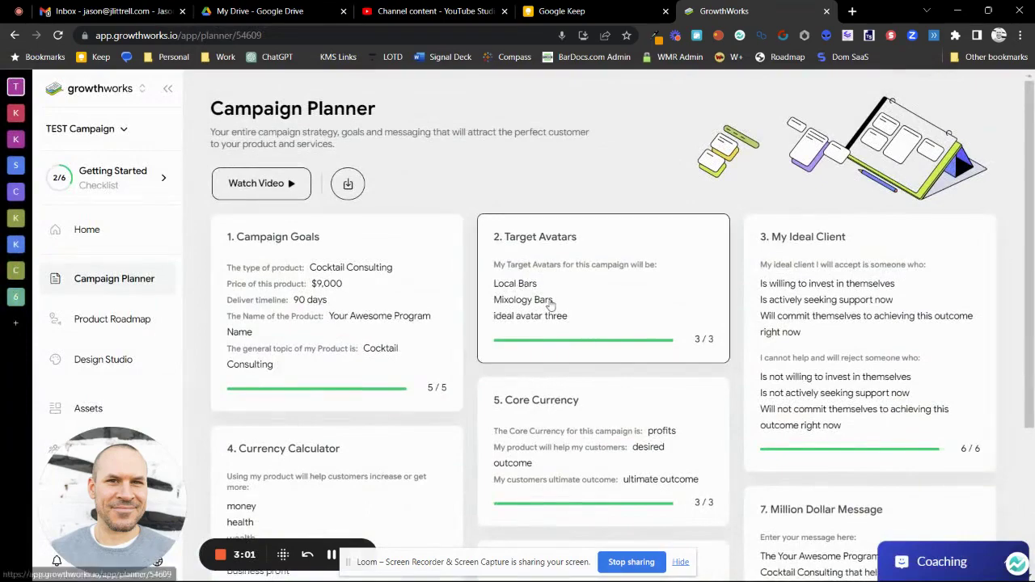
# Step: Review the completed Planner overview and go to the Product Roadmap section
pyautogui.scroll(-3, 548, 307)
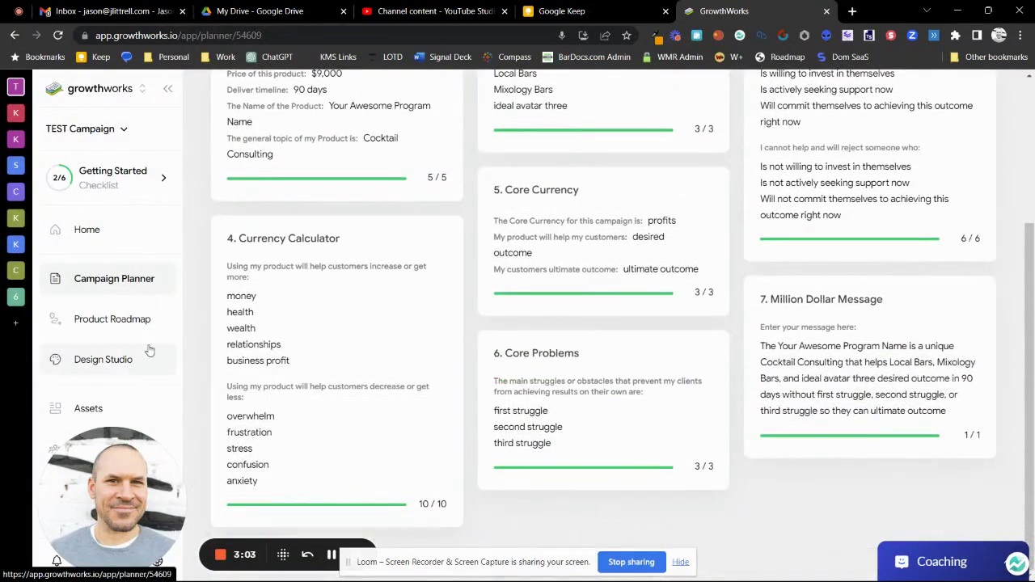
pyautogui.click(108, 327)
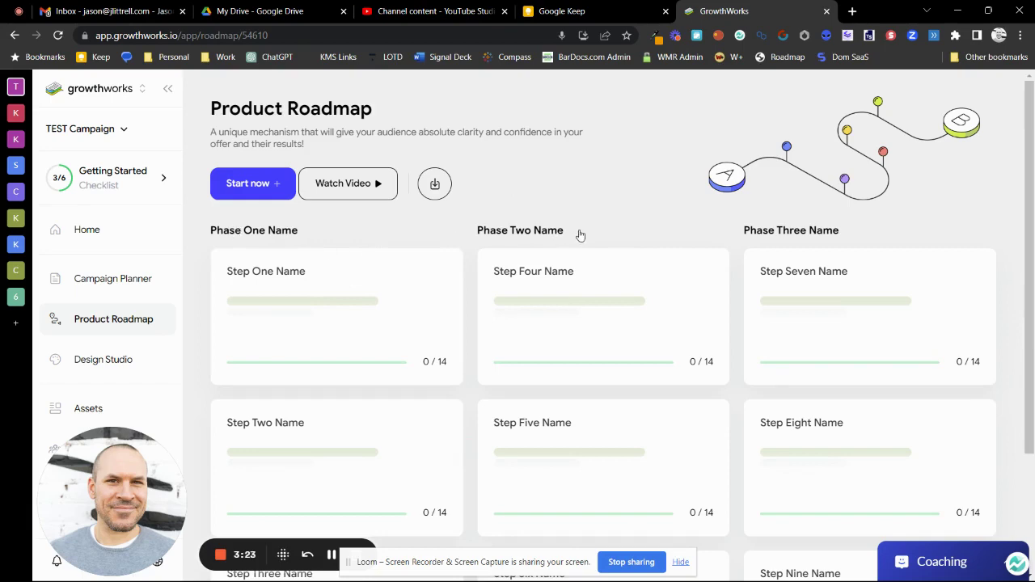
# Step: Open the phase names step, then back out to view all nine placeholder steps
pyautogui.click(780, 234)
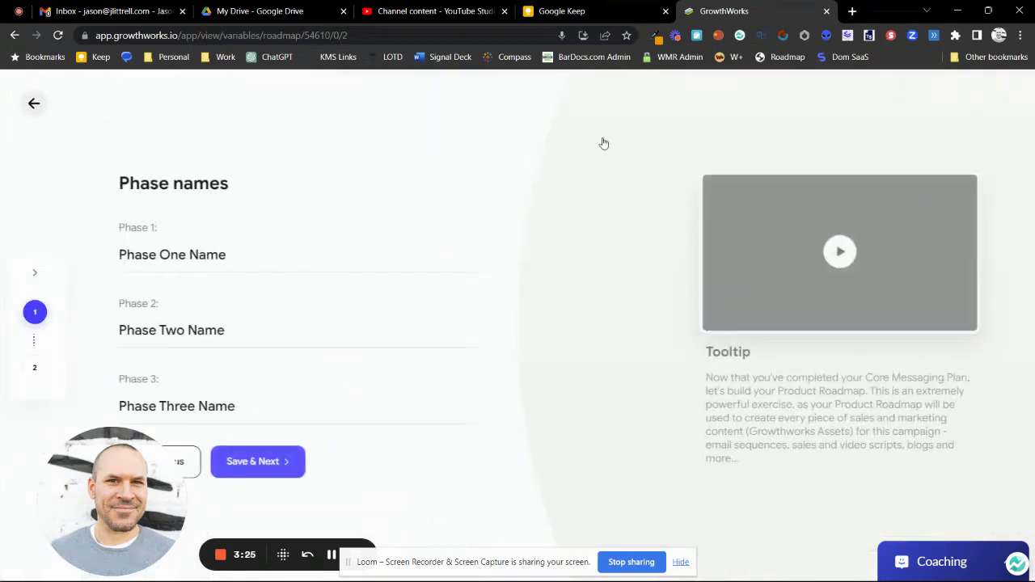
pyautogui.click(34, 103)
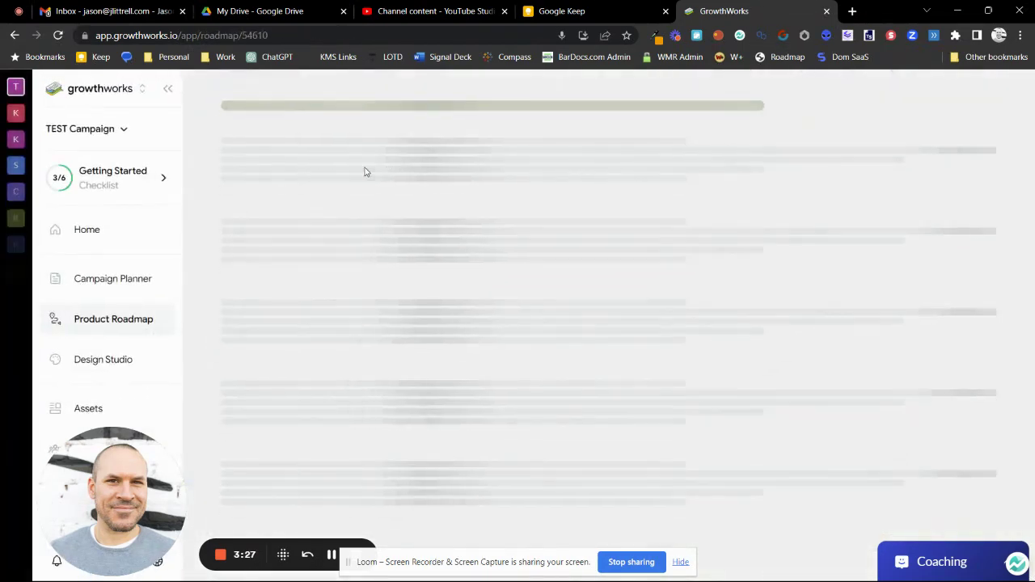
pyautogui.scroll(-2, 389, 244)
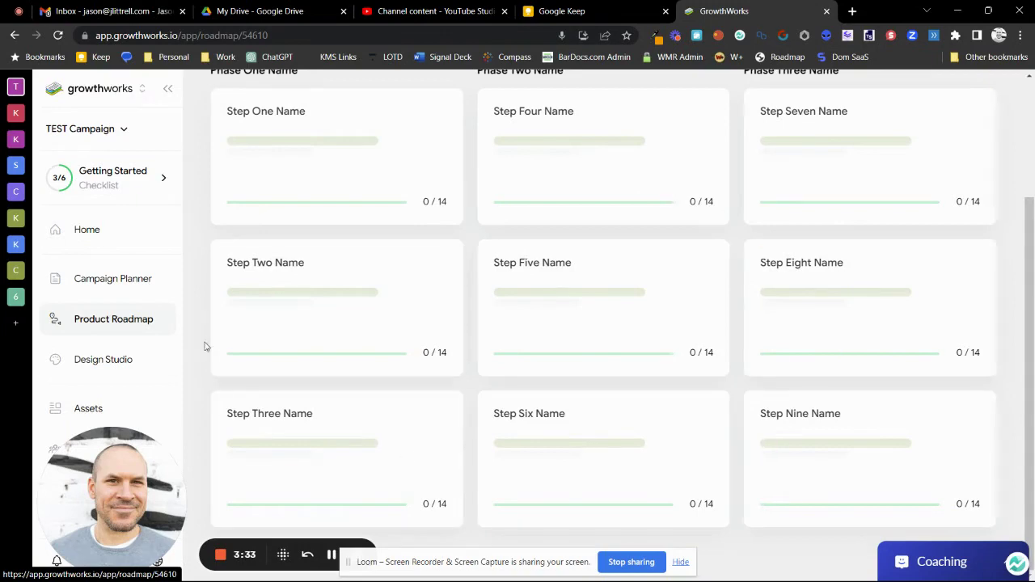
# Step: Open Design Studio past the warning, choose the dark blue theme, and view the Product Roadmap infographic
pyautogui.click(143, 362)
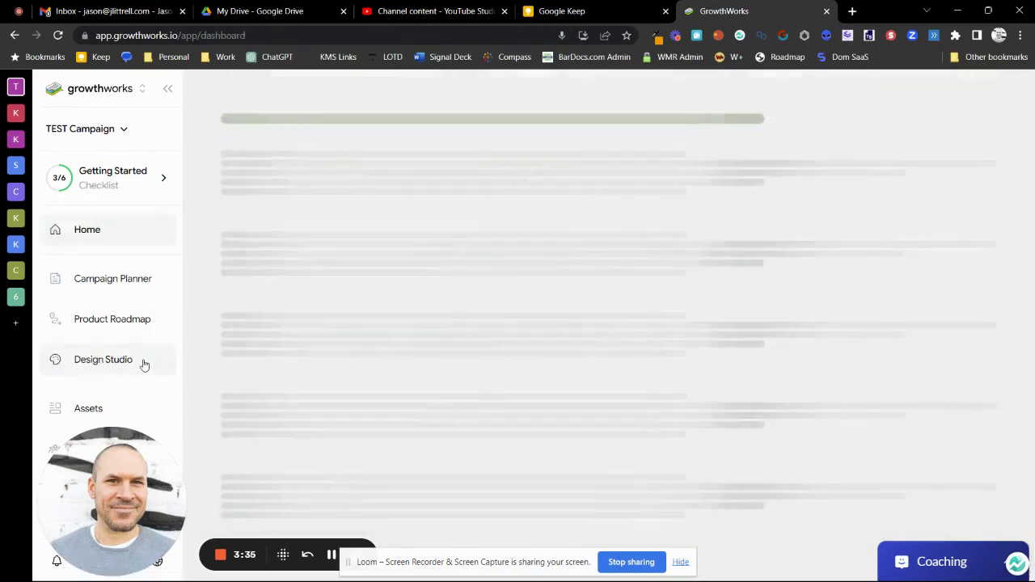
pyautogui.click(404, 469)
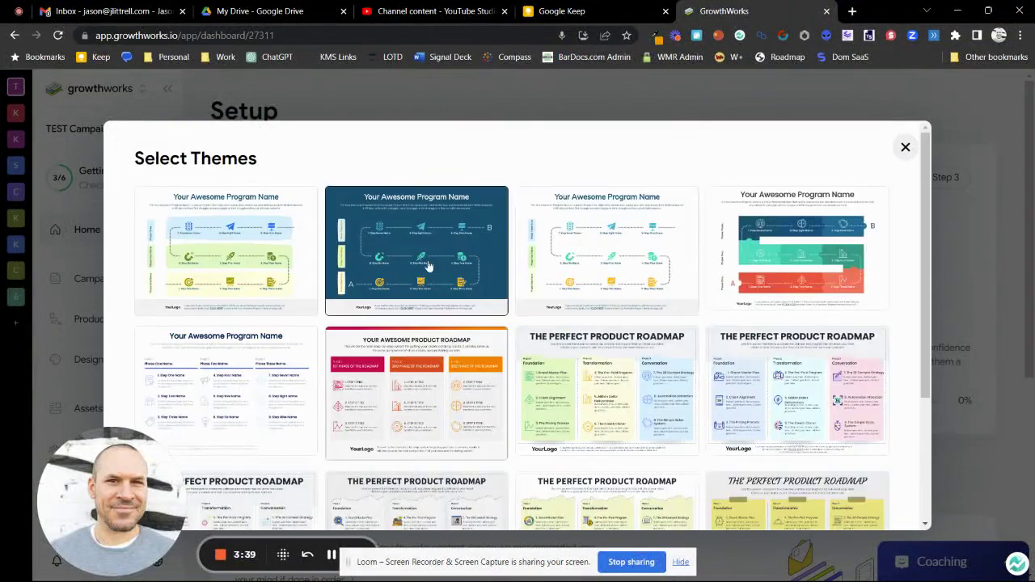
pyautogui.click(435, 241)
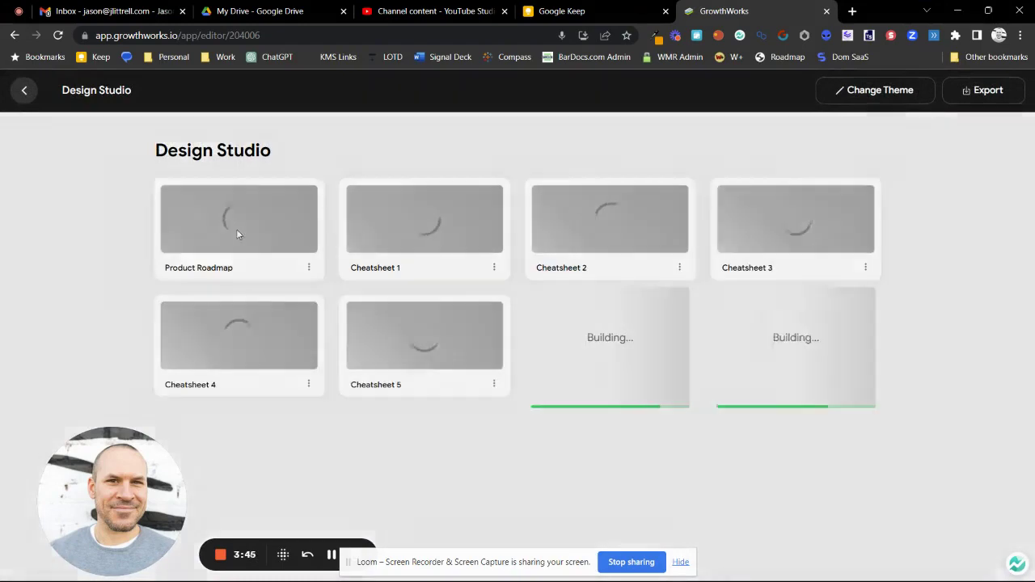
pyautogui.click(236, 229)
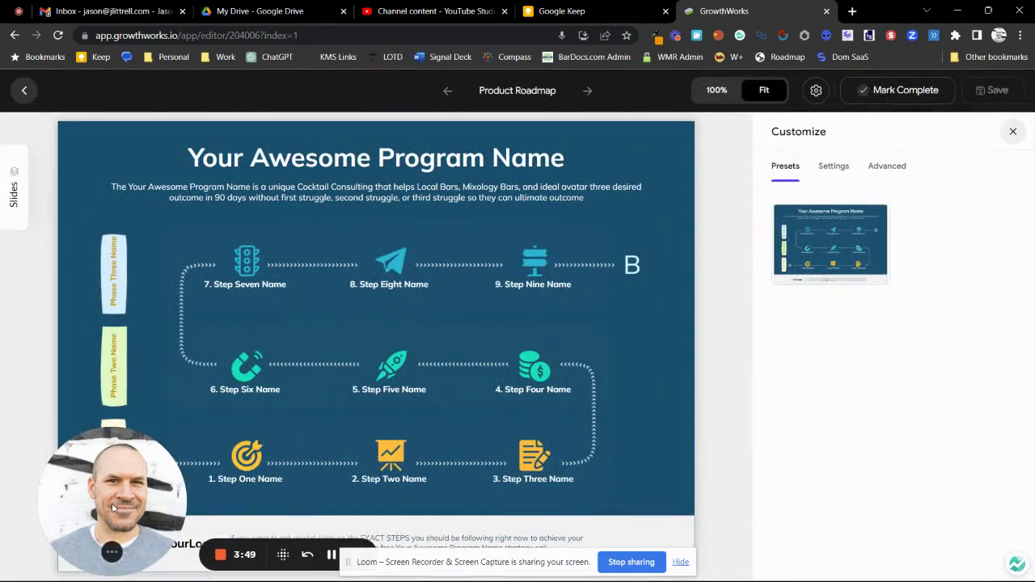
pyautogui.moveTo(114, 497); pyautogui.dragTo(765, 489)
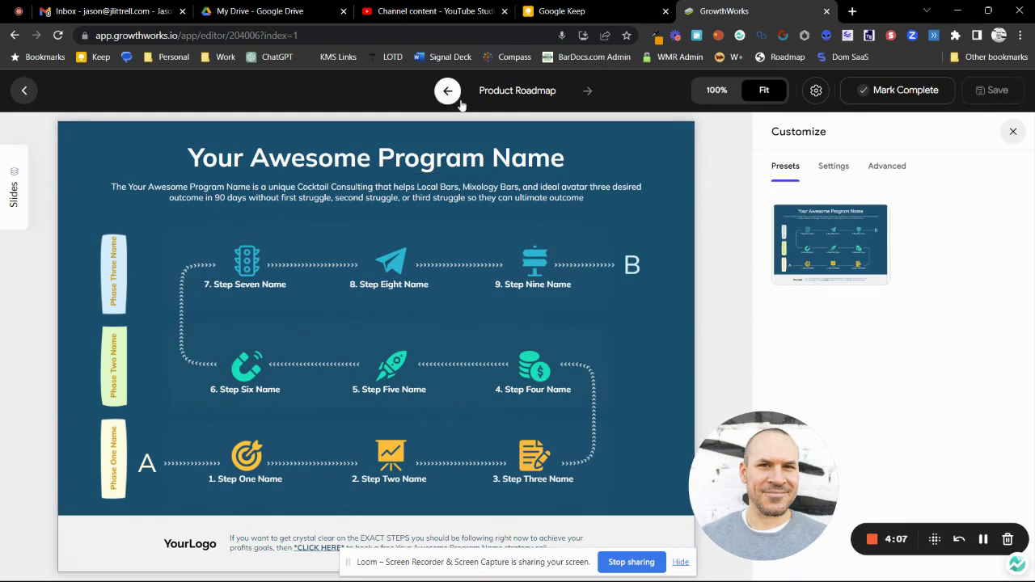
# Step: Discard the unsaved roadmap infographic, skim the Product Roadmap and cheatsheets, and return to the dashboard
pyautogui.click(24, 92)
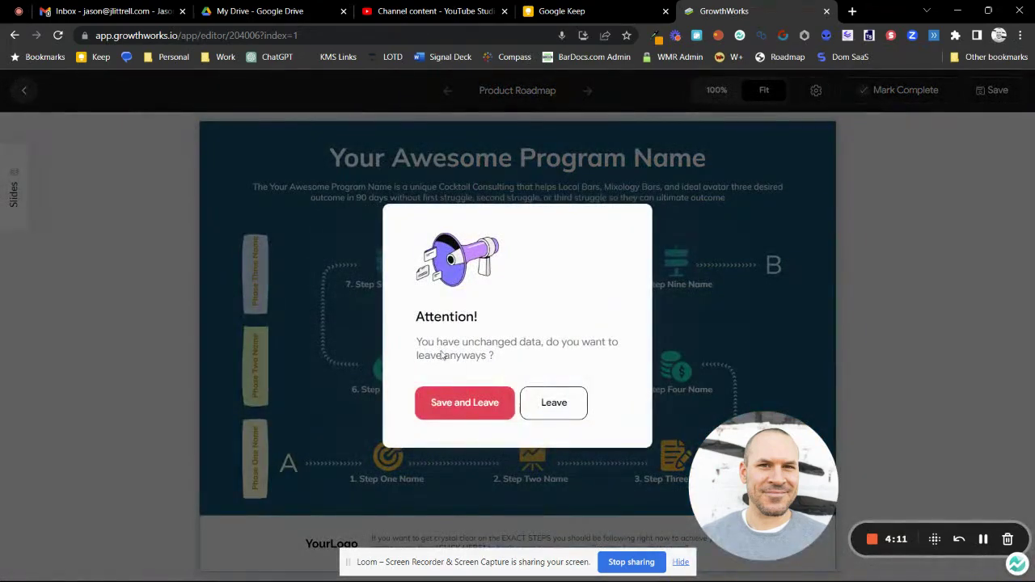
pyautogui.click(546, 403)
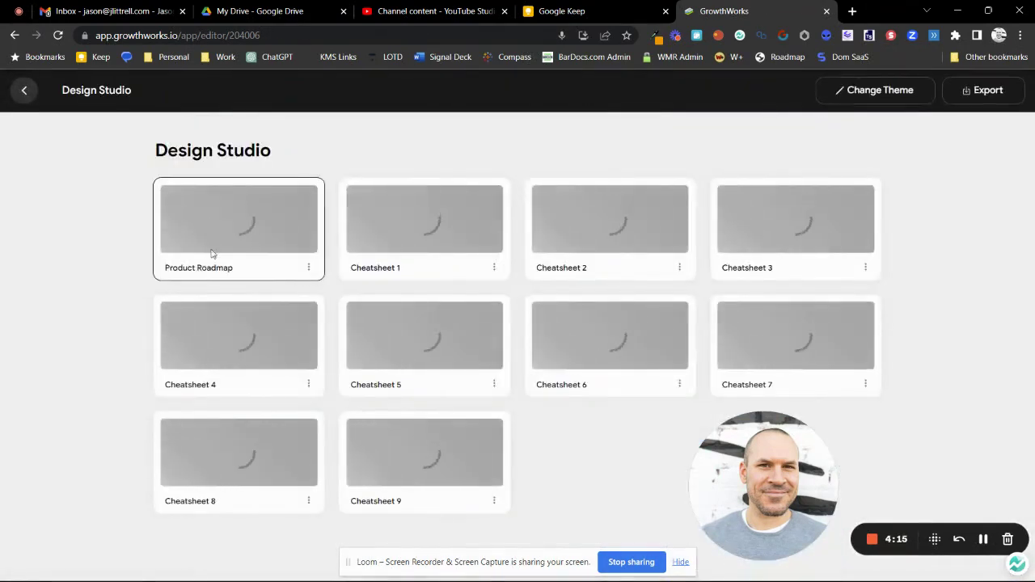
pyautogui.scroll(-1, 204, 248)
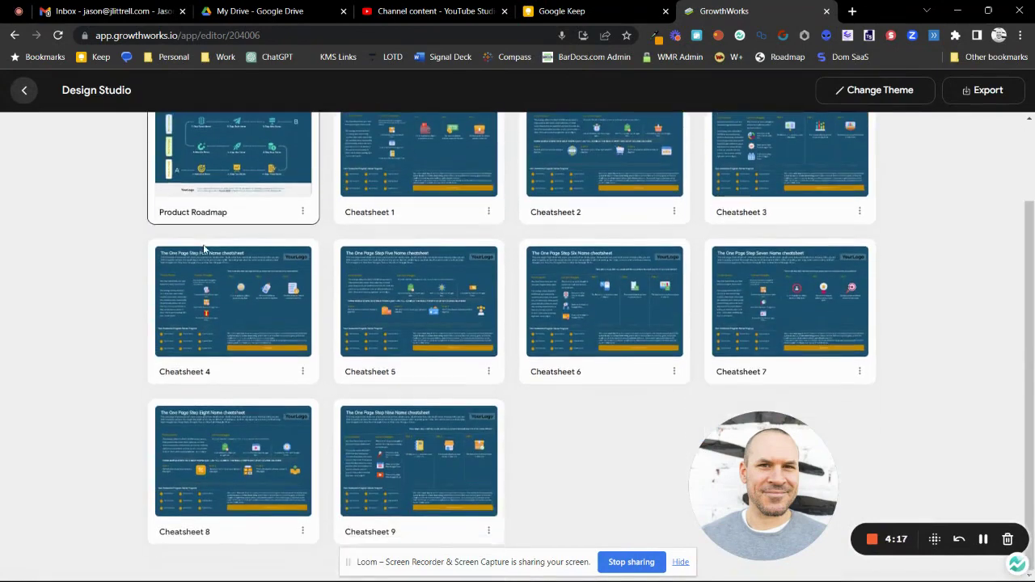
pyautogui.scroll(1, 205, 248)
pyautogui.click(26, 90)
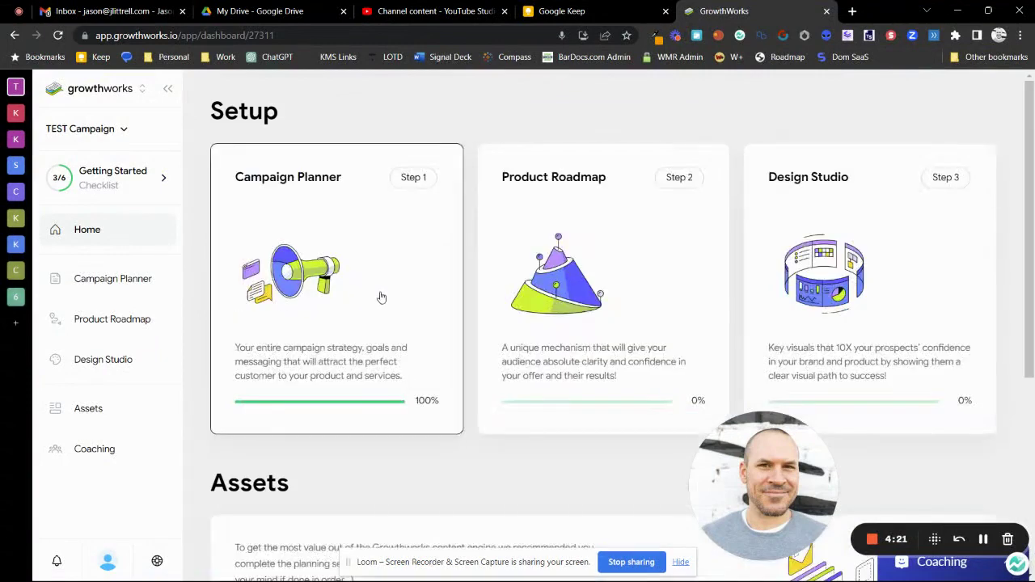
# Step: Glance at Design Studio from the TEST Campaign dashboard, then move to the Assets page
pyautogui.scroll(-4, 381, 298)
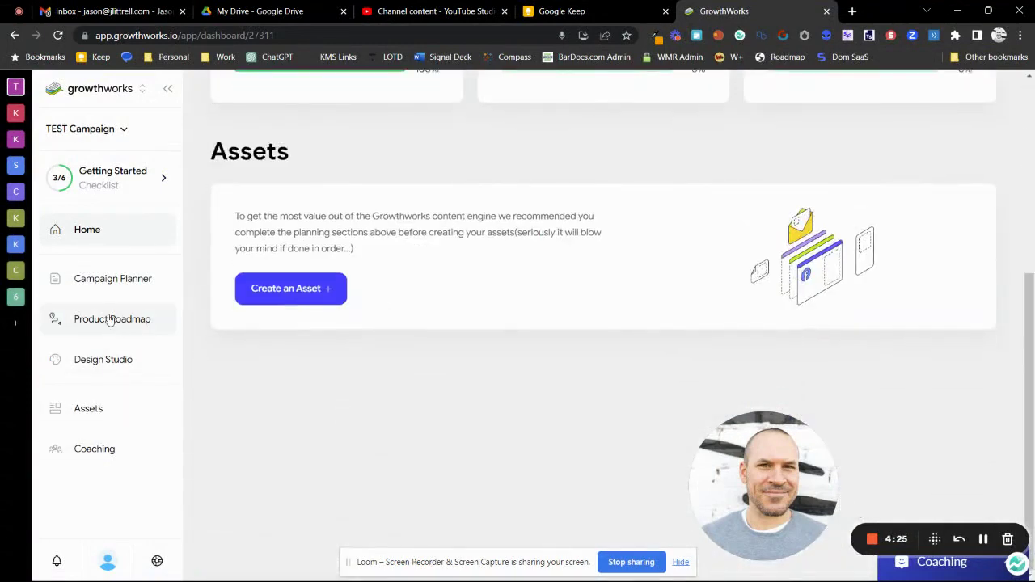
pyautogui.click(105, 358)
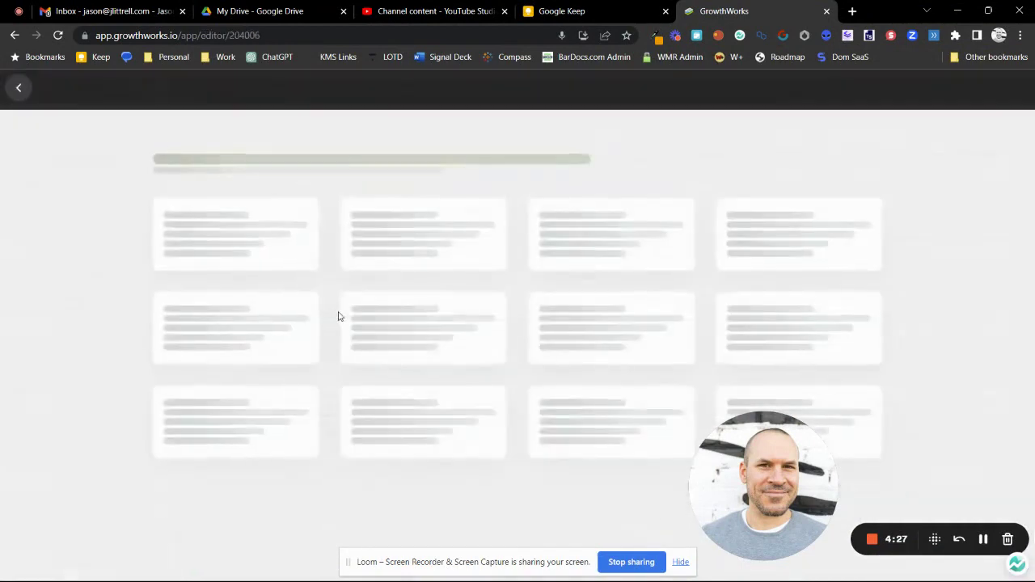
pyautogui.click(23, 92)
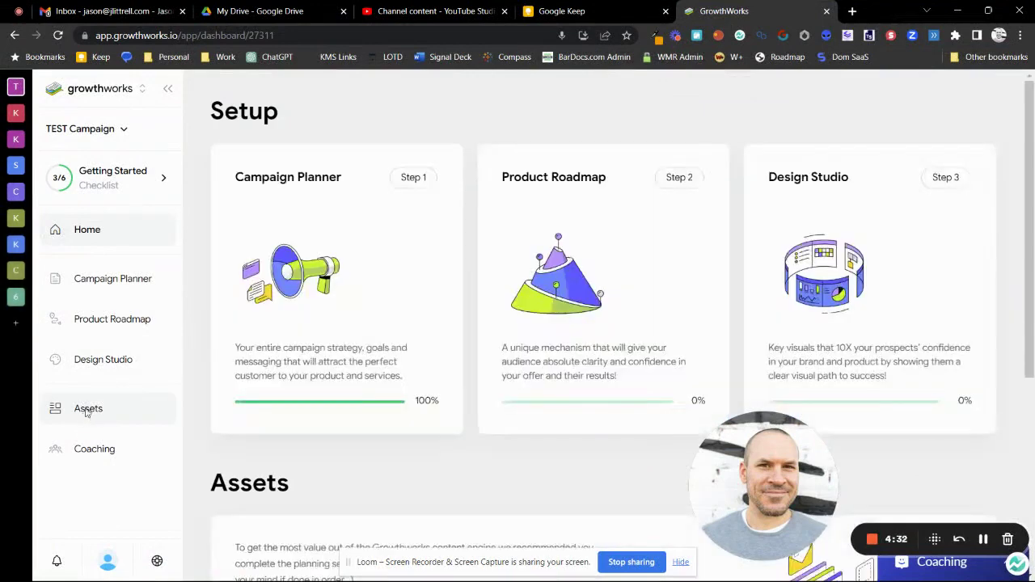
pyautogui.click(86, 410)
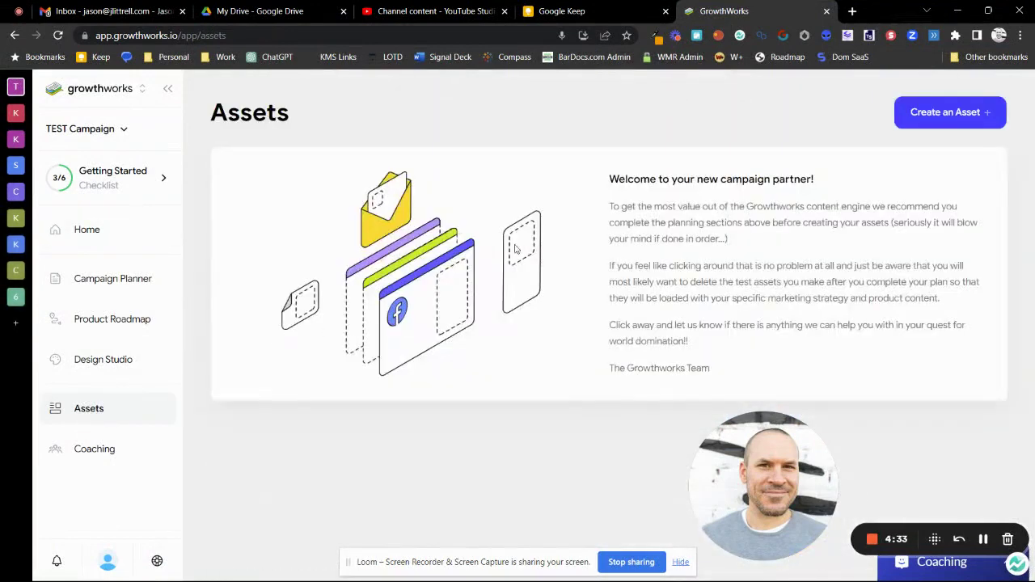
# Step: Start a new asset, continue past the heads-up, and browse the first templates
pyautogui.click(937, 119)
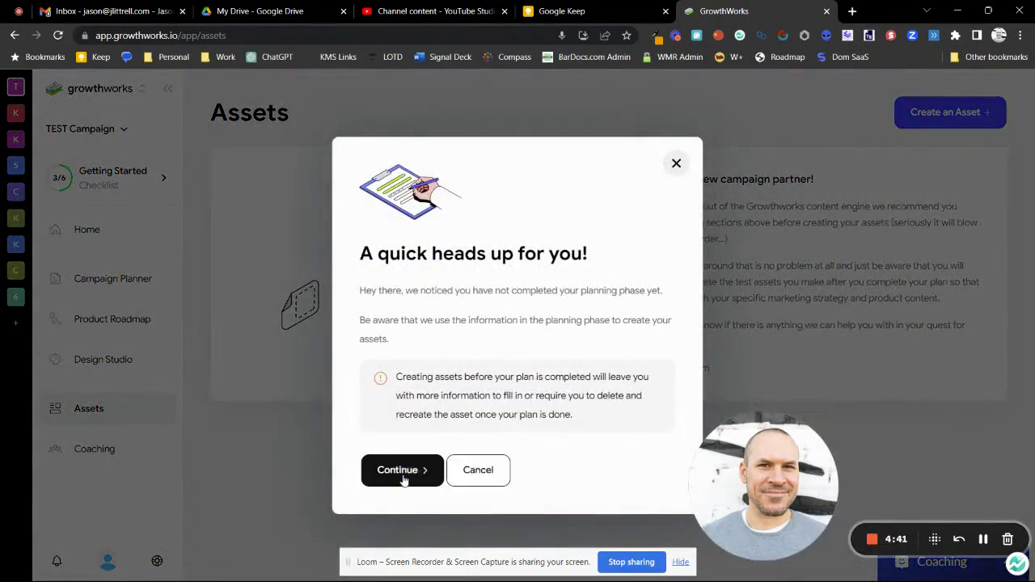
pyautogui.click(404, 477)
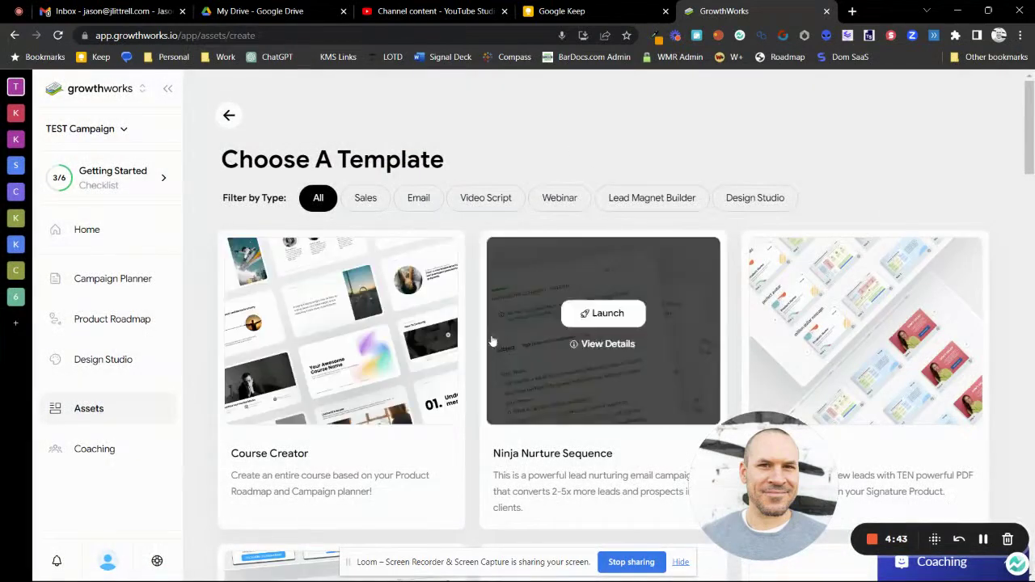
pyautogui.scroll(-2, 500, 316)
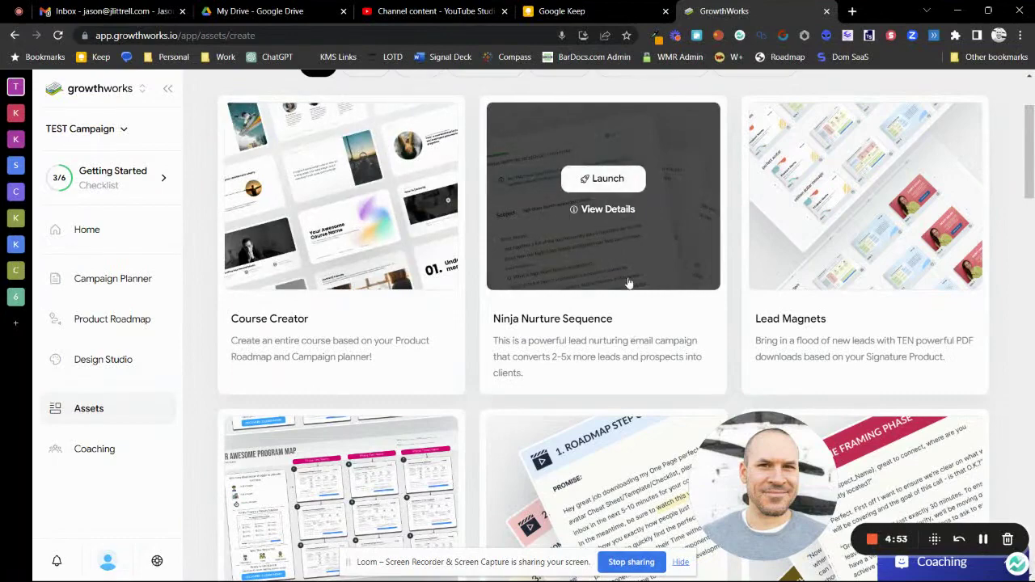
pyautogui.scroll(-3, 590, 311)
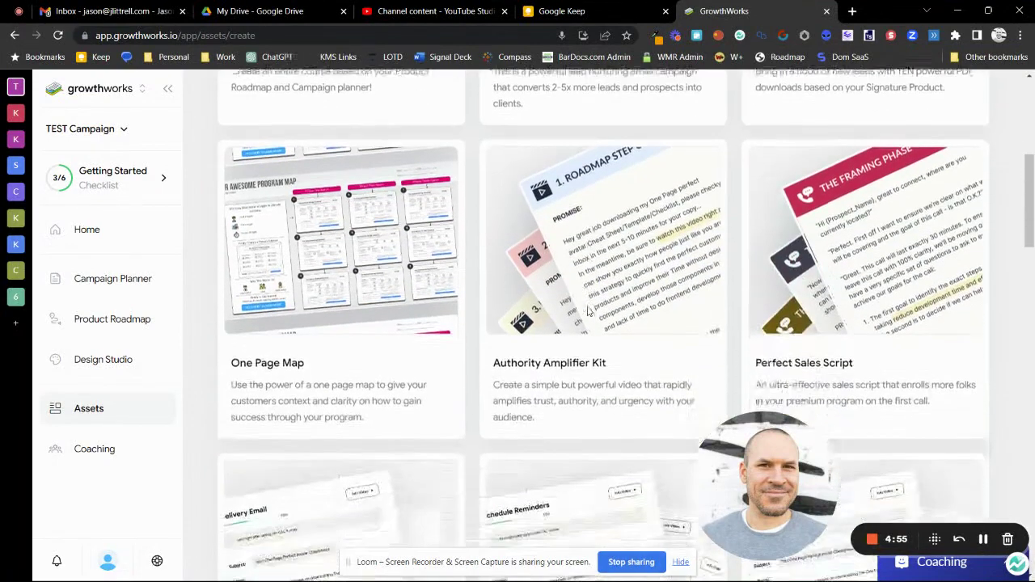
pyautogui.moveTo(603, 485)
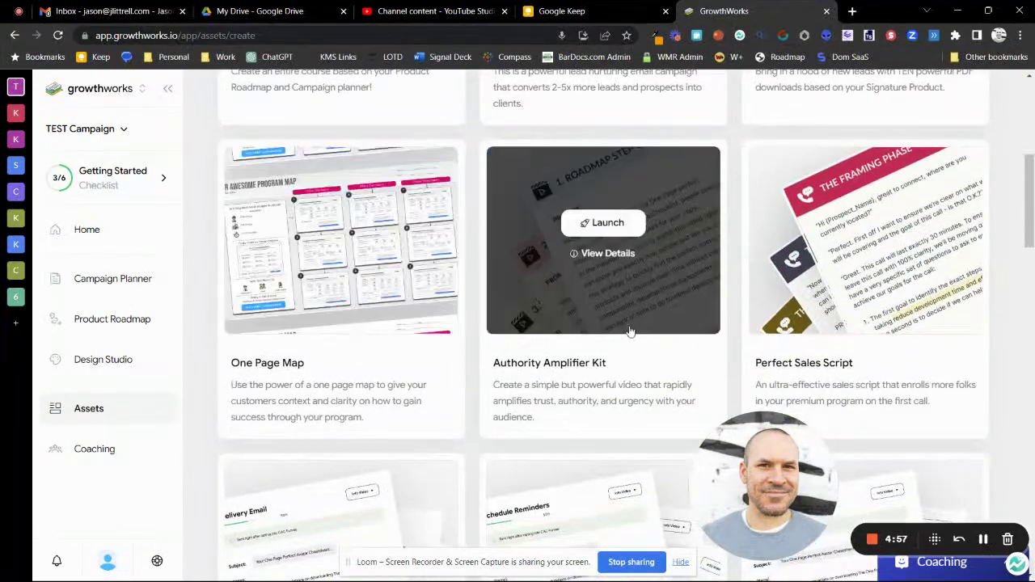
pyautogui.scroll(-4, 983, 342)
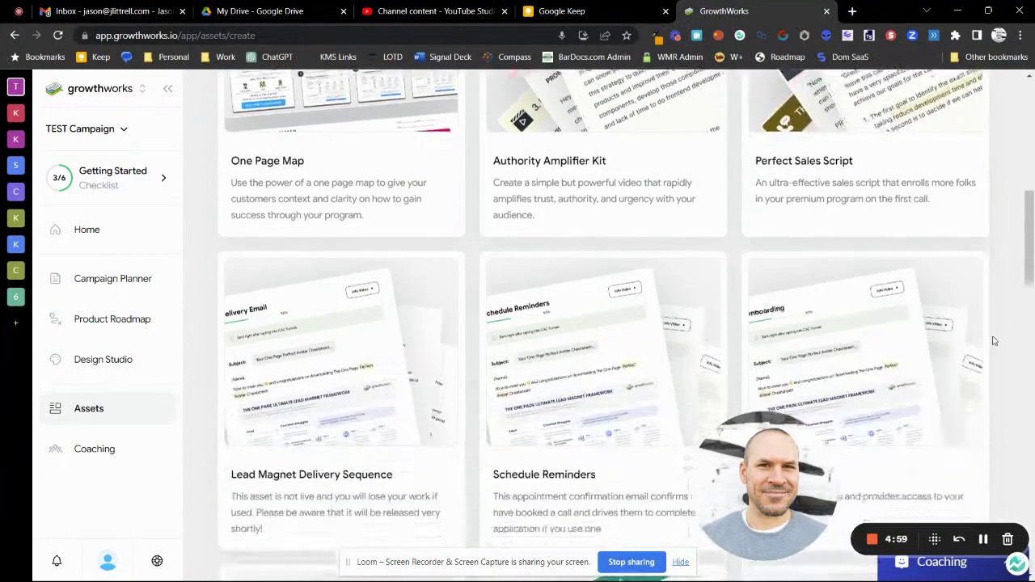
pyautogui.moveTo(865, 216)
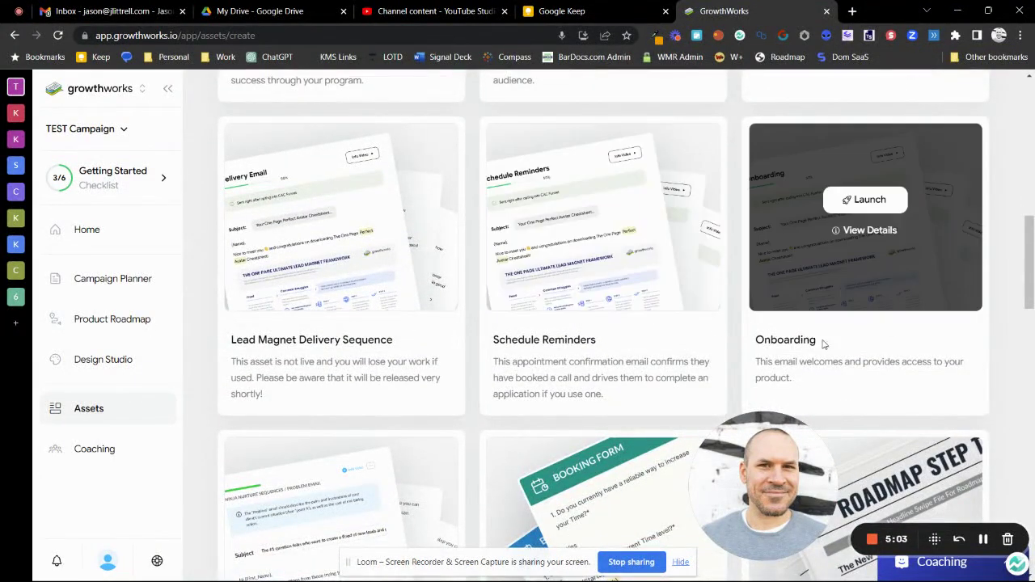
pyautogui.scroll(-4, 820, 301)
pyautogui.scroll(-2, 824, 304)
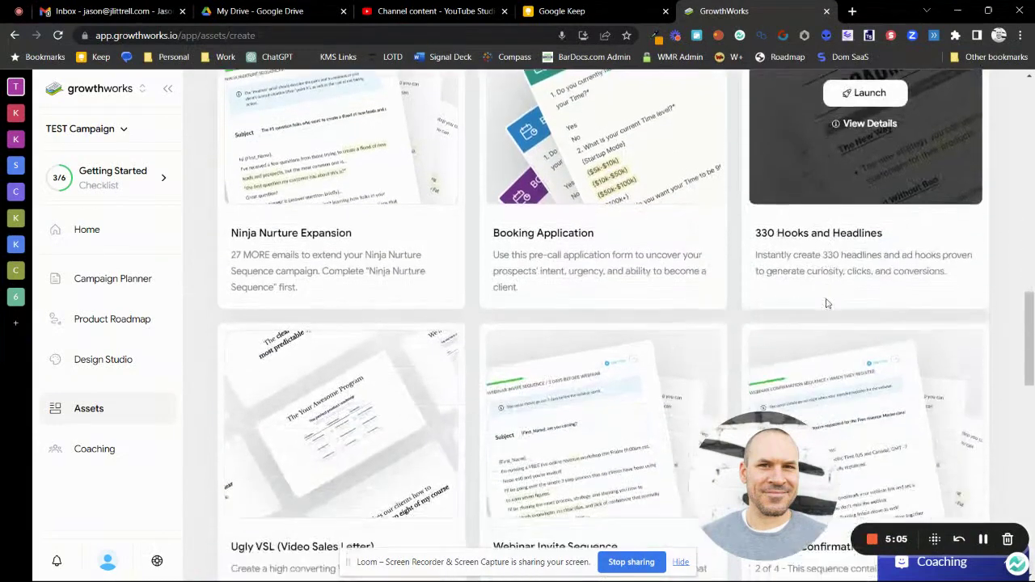
pyautogui.scroll(-1, 789, 277)
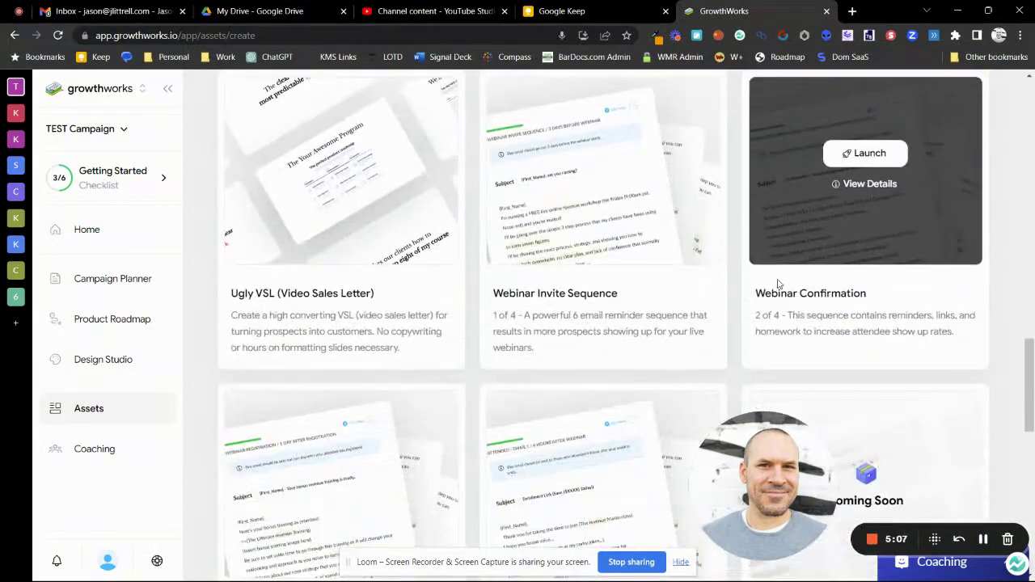
# Step: Scroll to the end of the template gallery and back up, dismissing a stray context menu
pyautogui.scroll(-3, 777, 279)
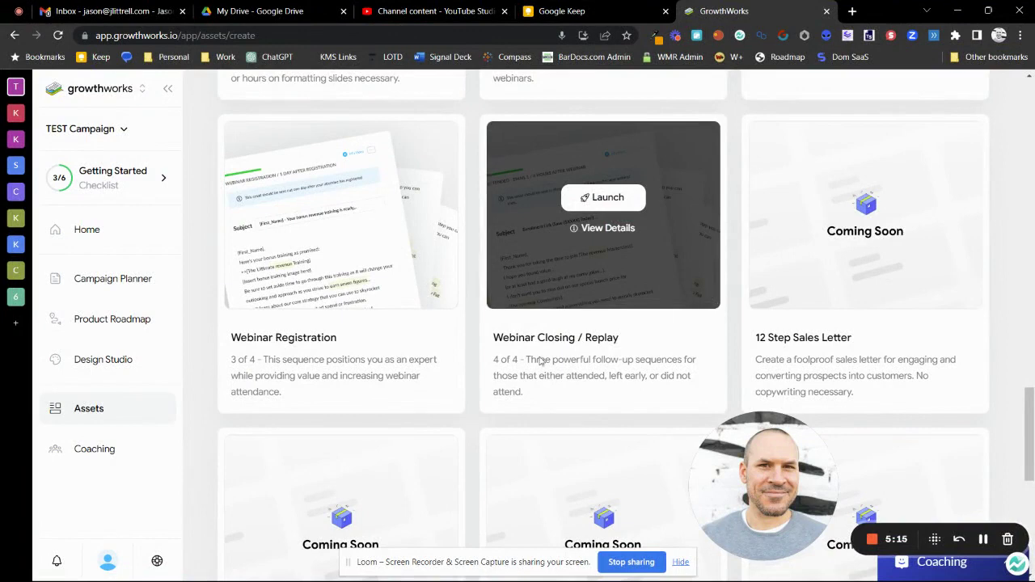
pyautogui.scroll(-3, 289, 425)
pyautogui.scroll(-1, 233, 422)
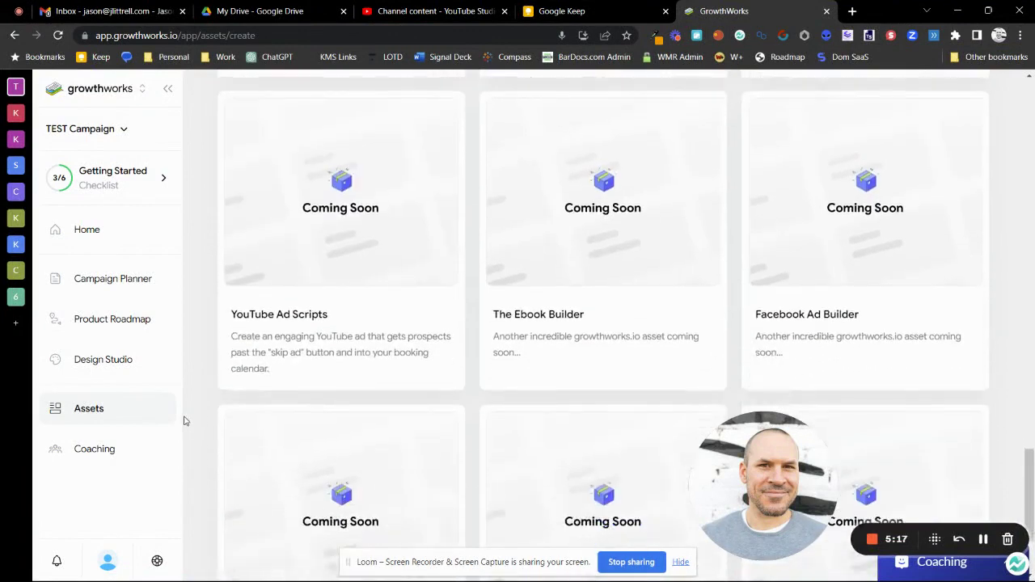
pyautogui.scroll(-2, 185, 421)
pyautogui.scroll(2, 196, 408)
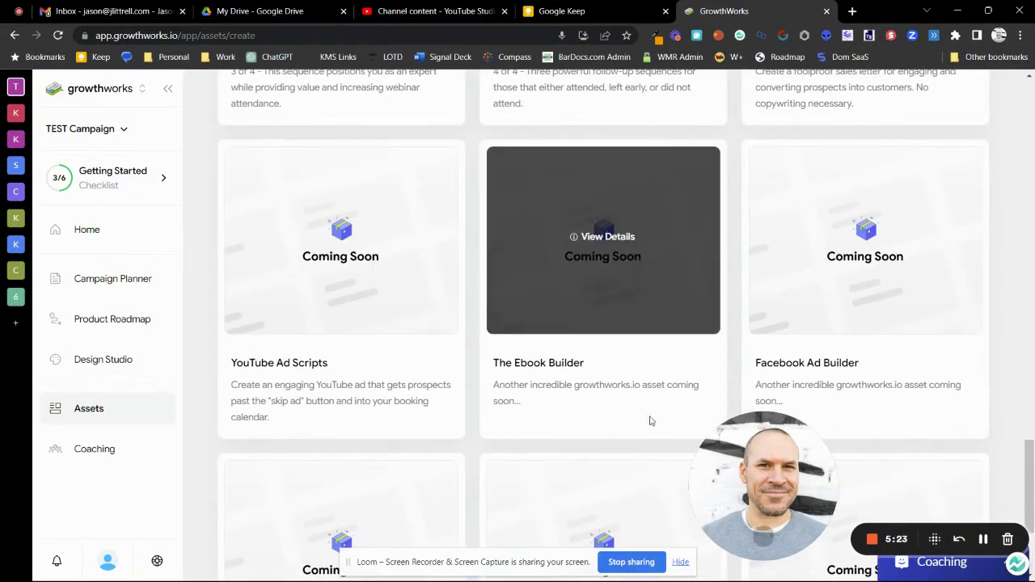
pyautogui.scroll(5, 566, 420)
pyautogui.scroll(10, 581, 402)
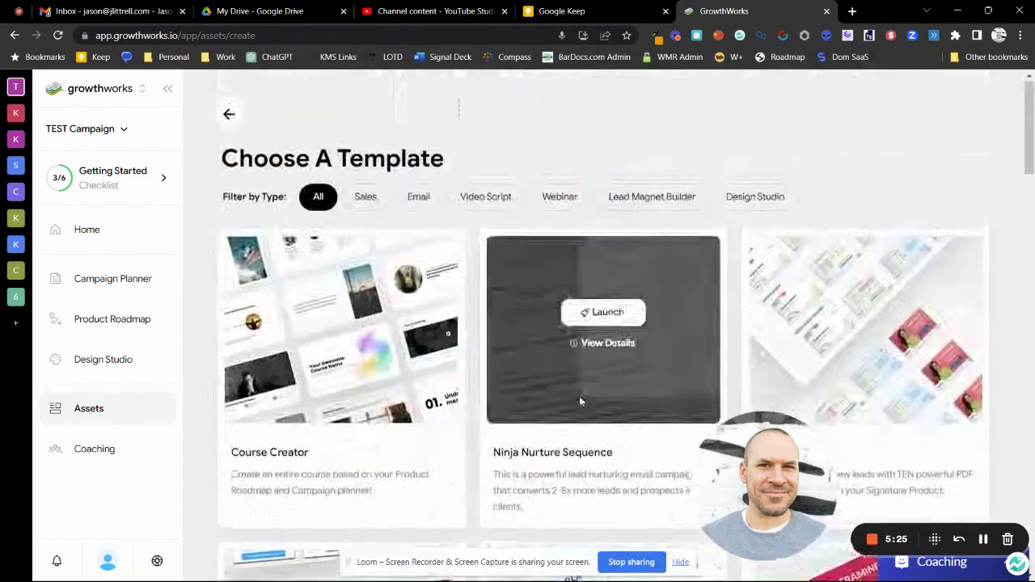
pyautogui.rightClick(582, 161)
pyautogui.click(519, 162)
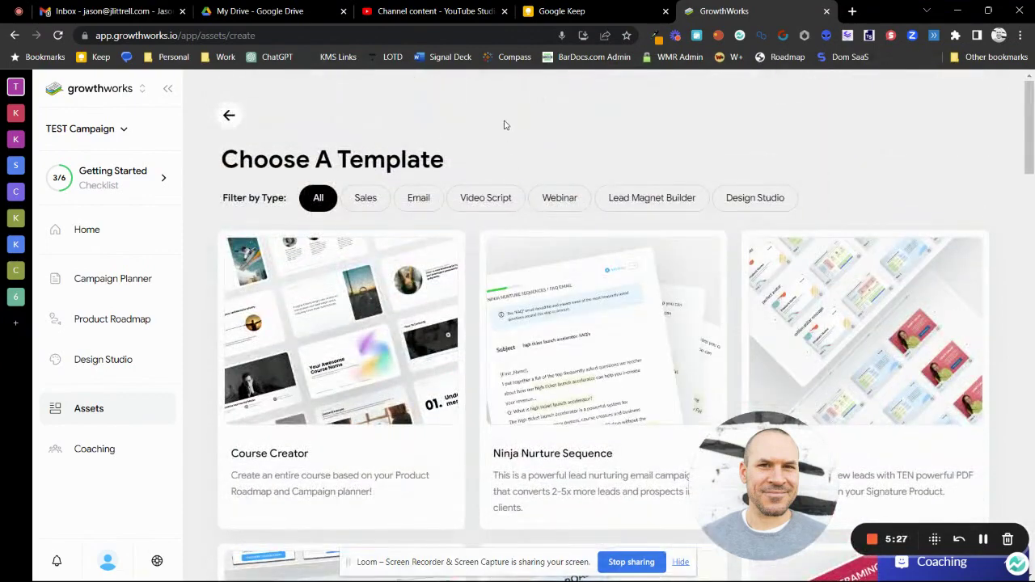